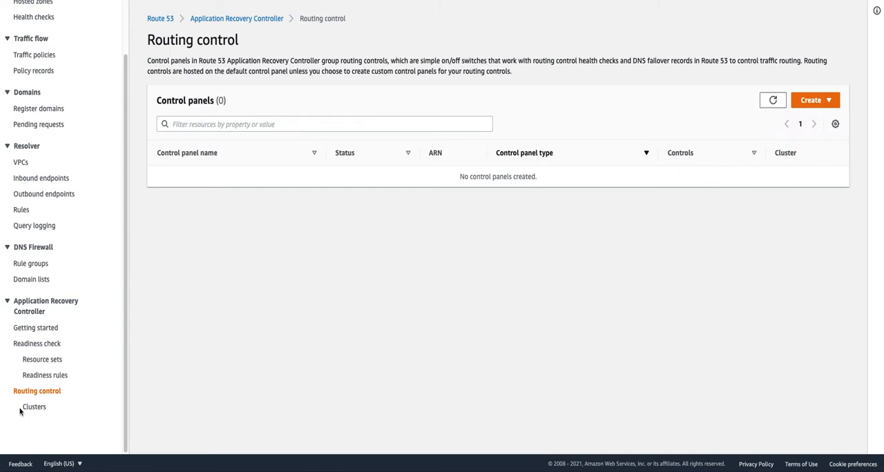
- Create a cluster named MyWebAppCluster, acknowledging the hourly charge for each cluster
click(36, 408)
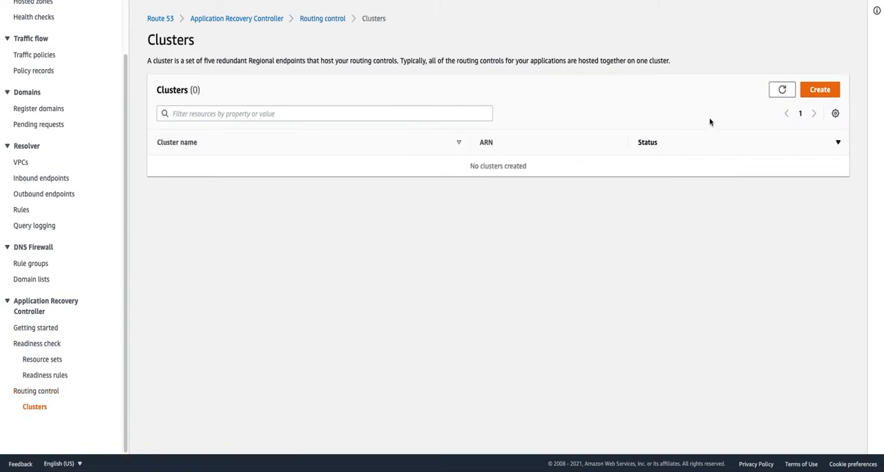
click(818, 92)
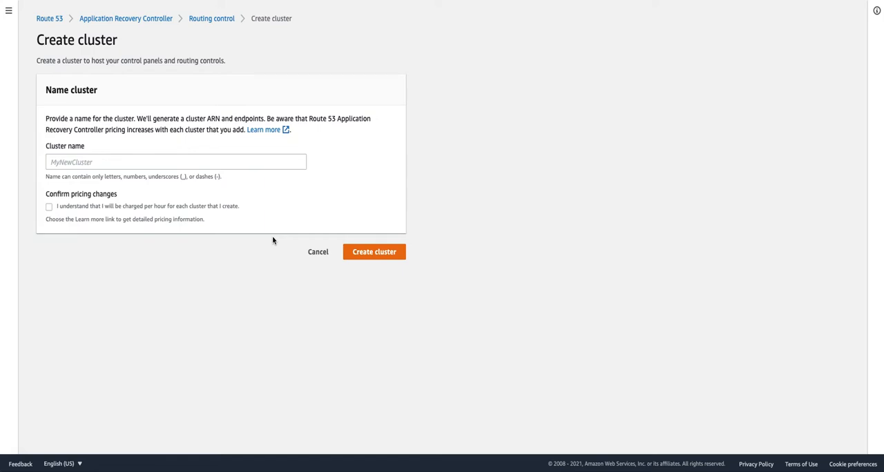
click(207, 157)
text(MyWebAppCluster)
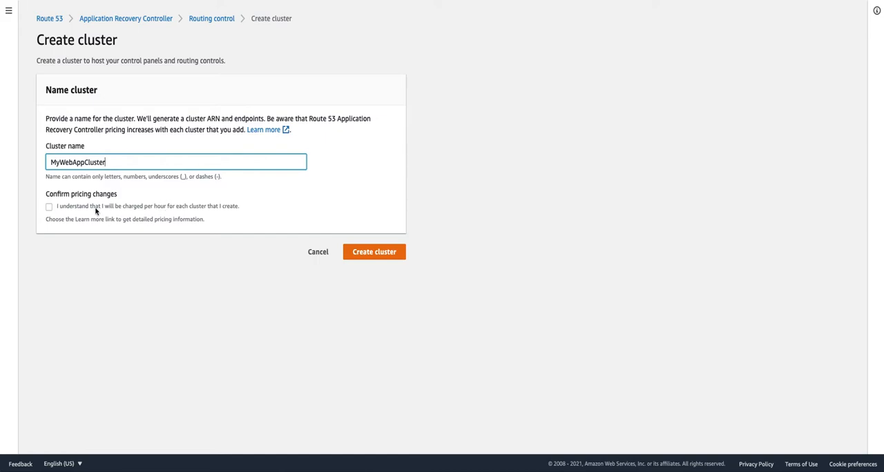
click(49, 208)
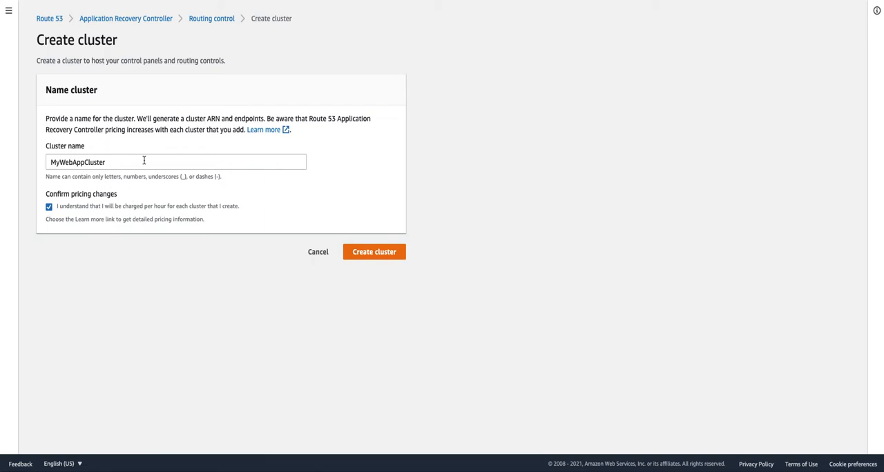
click(367, 257)
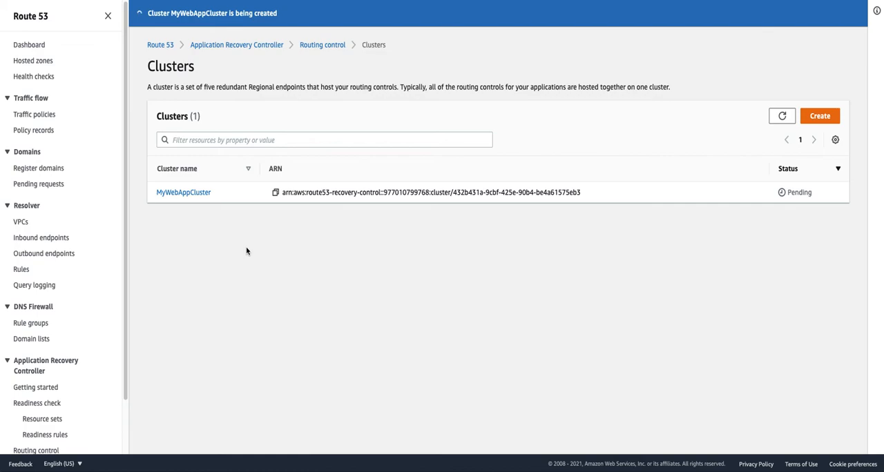
- Check the deployment status of MyWebAppCluster and its default control panel, refreshing the lists and dismissing the notification
click(783, 118)
click(783, 116)
click(782, 116)
scroll(87, 407, down, 2)
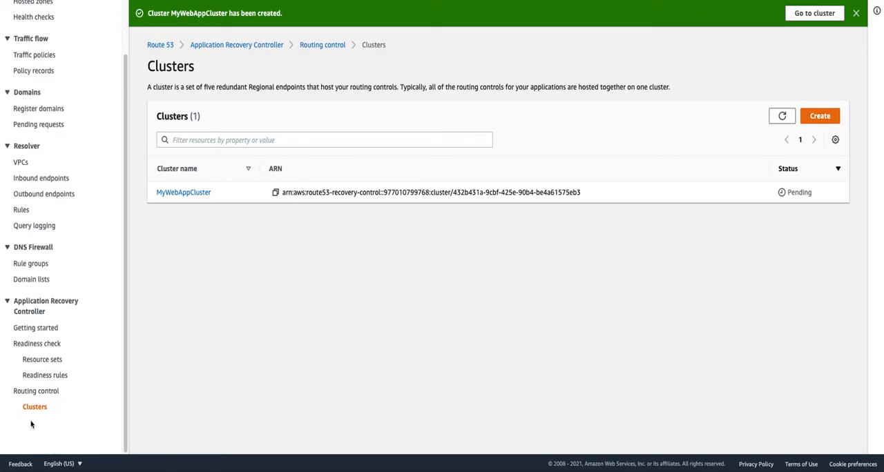
click(43, 394)
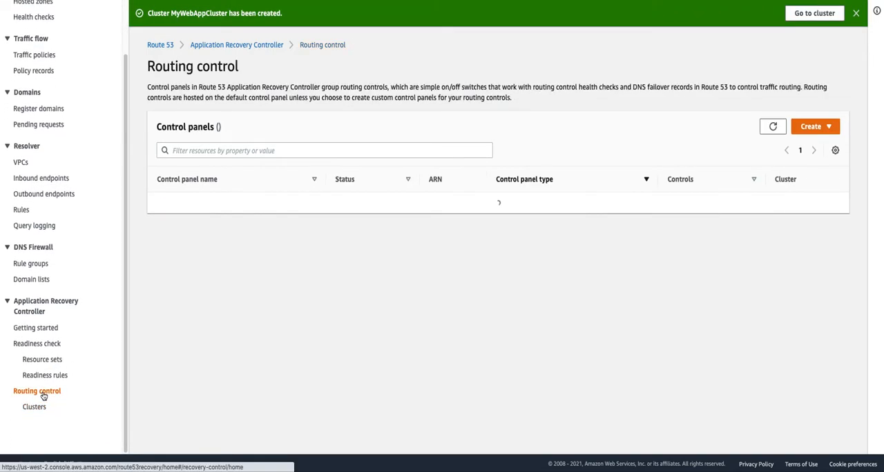
click(857, 14)
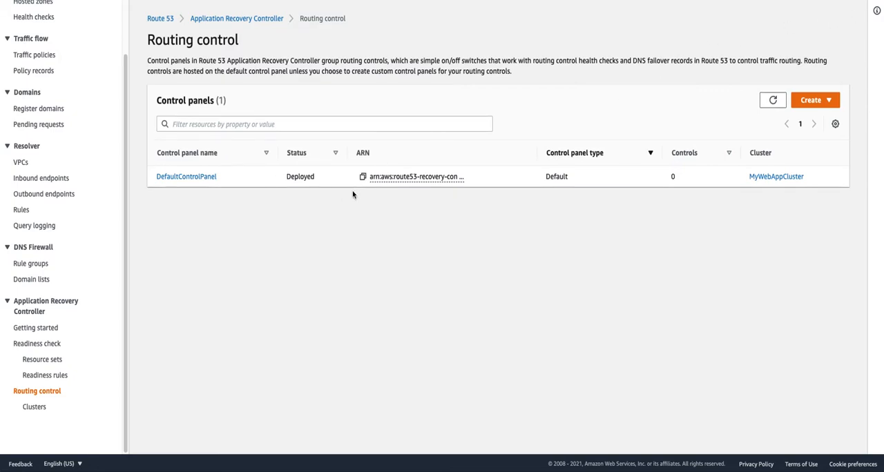
click(772, 100)
click(46, 408)
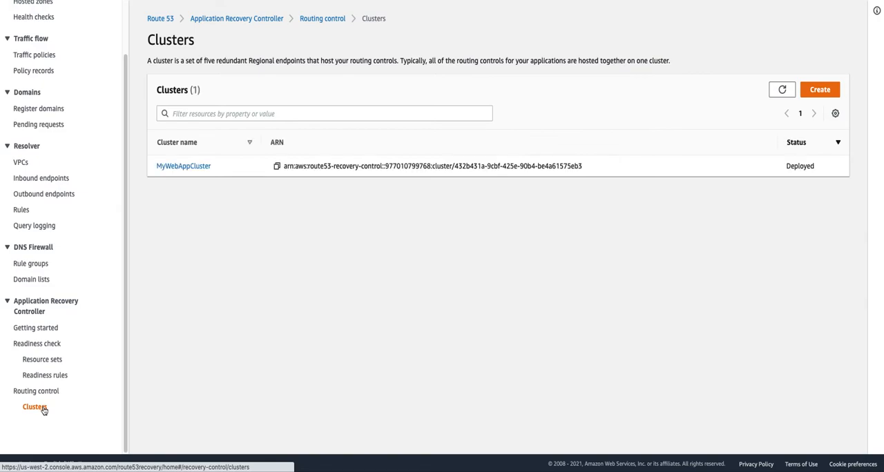
- Create a routing control named RC-us-east-1 in DefaultControlPanel on MyWebAppCluster
click(46, 392)
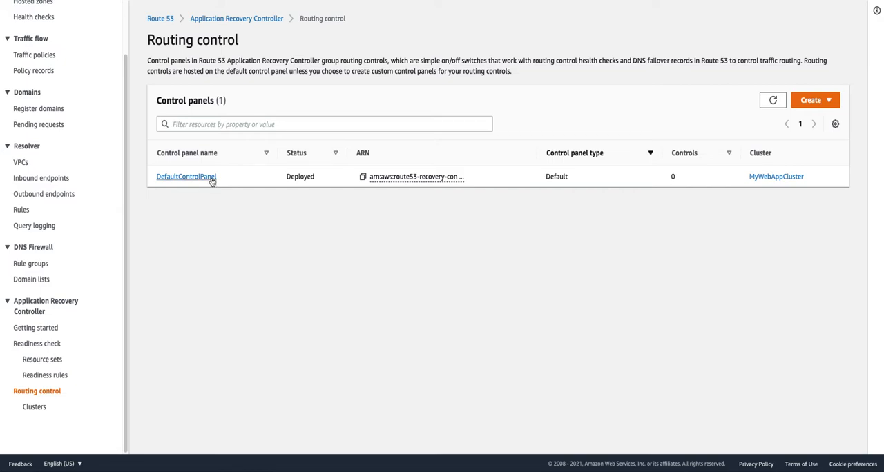
click(211, 179)
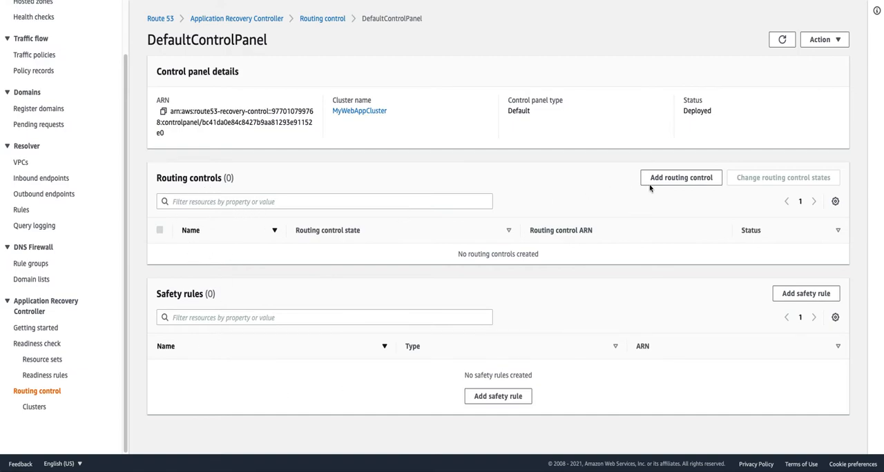
click(681, 178)
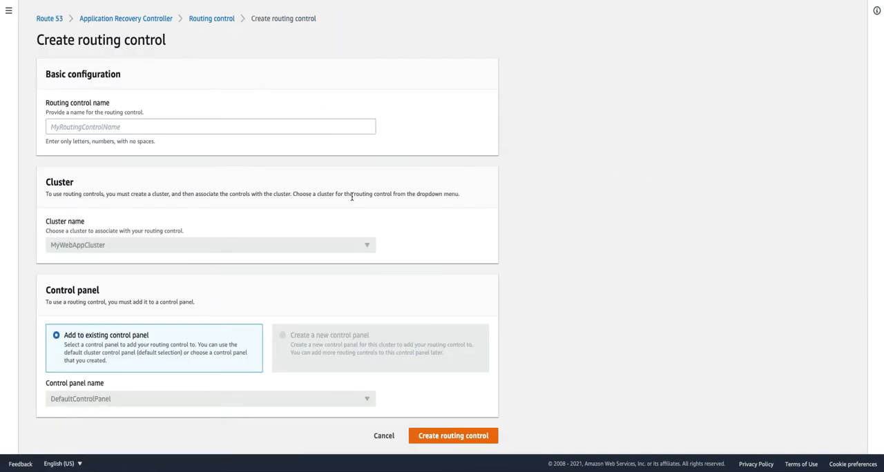
click(103, 127)
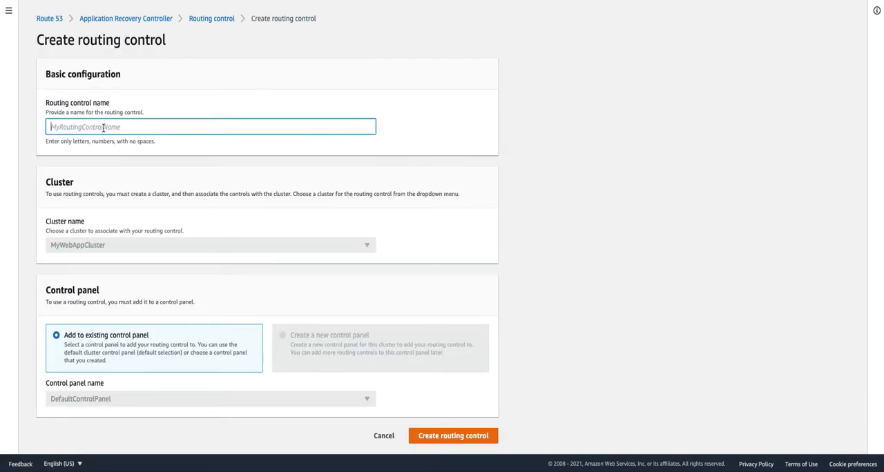
text(RC-us-east-1)
triple_click(109, 126)
key(ctrl+c)
click(481, 433)
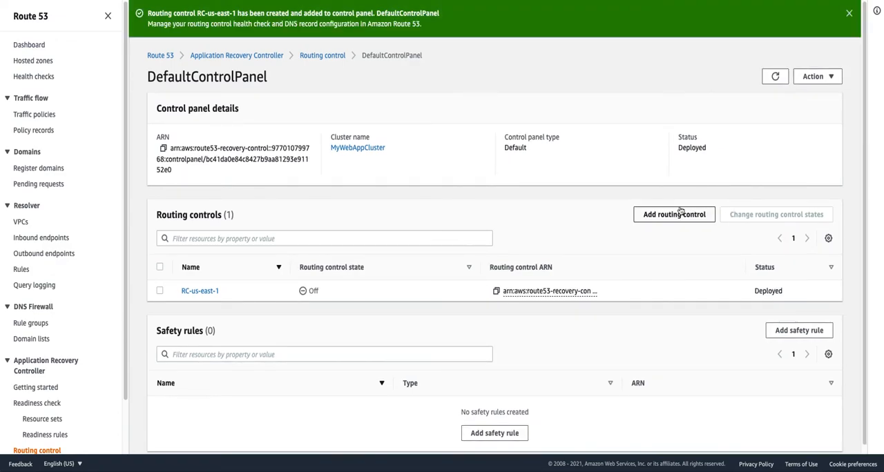
- Add a second routing control named RC-us-east-2 to DefaultControlPanel
click(674, 215)
click(155, 164)
key(ctrl+v)
key(BackSpace)
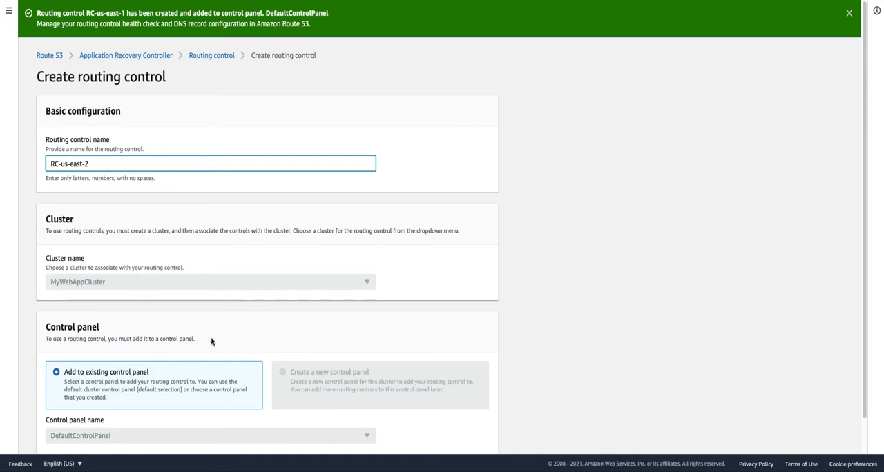
scroll(311, 393, down, 1)
click(413, 442)
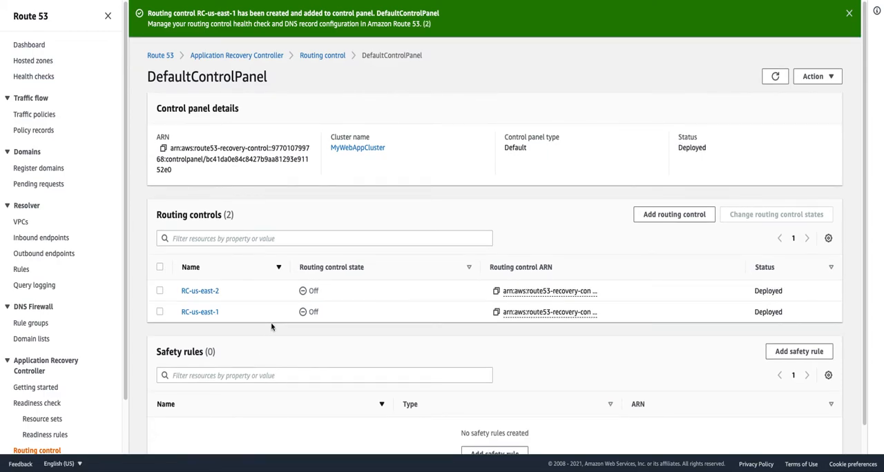
- Open RC-us-east-1 in a separate browser tab and create a health check named us-east-1-HC for it
right_click(212, 314)
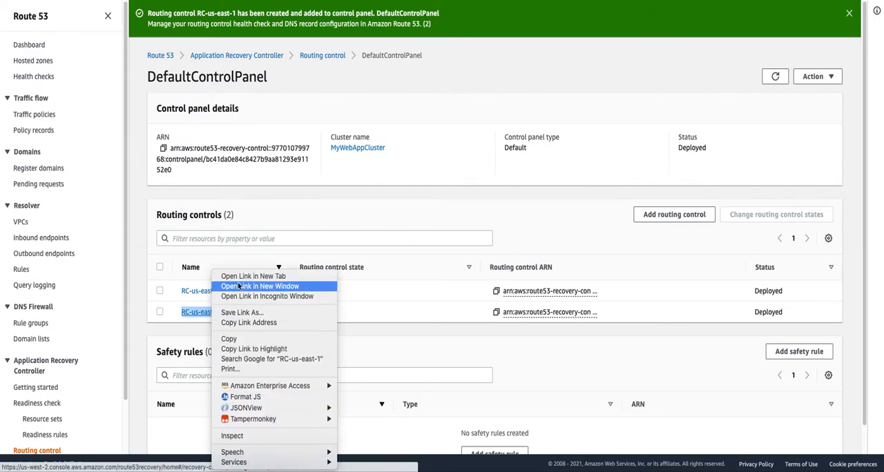
click(240, 278)
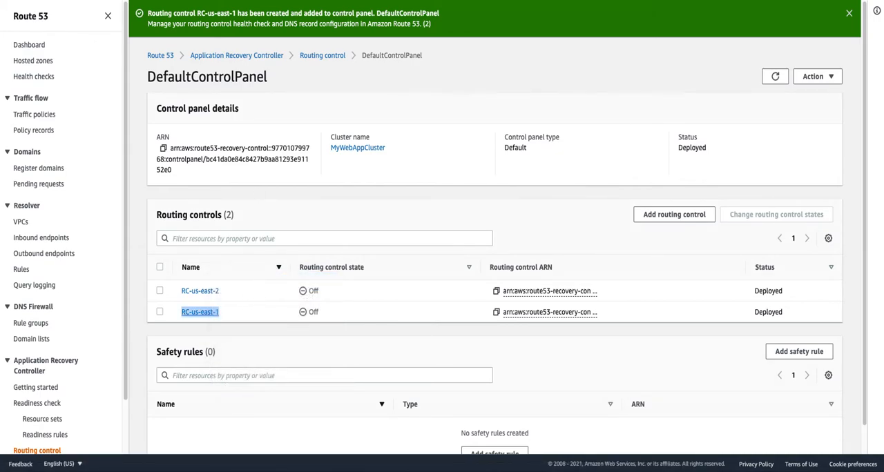
key(ctrl+Tab)
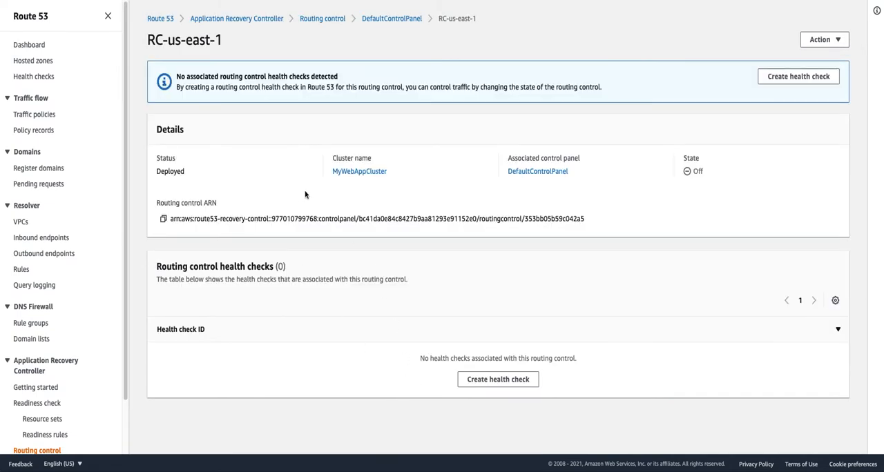
click(493, 380)
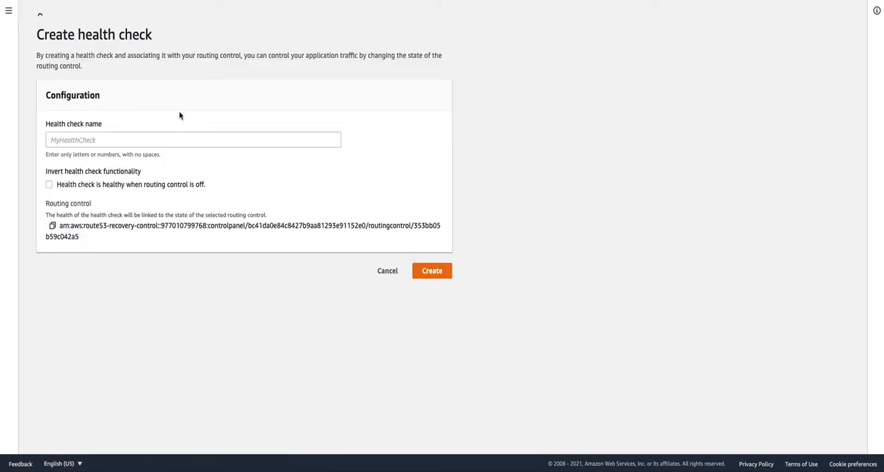
click(89, 146)
text(us-east-1-HC)
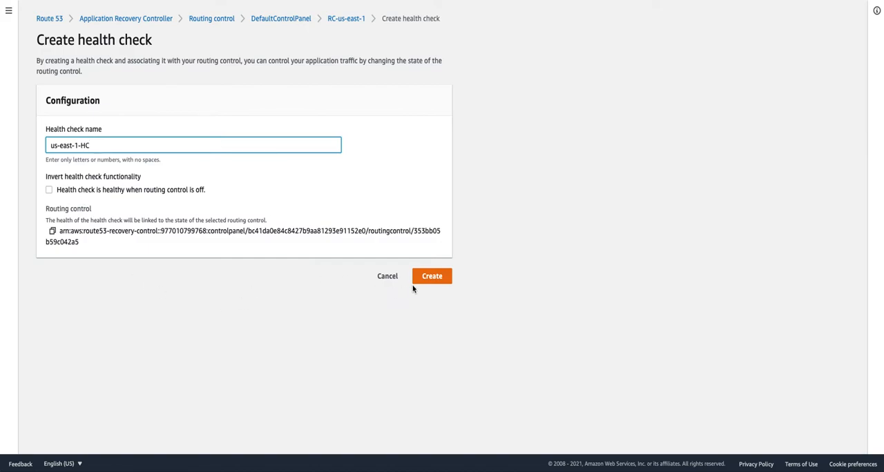
click(439, 282)
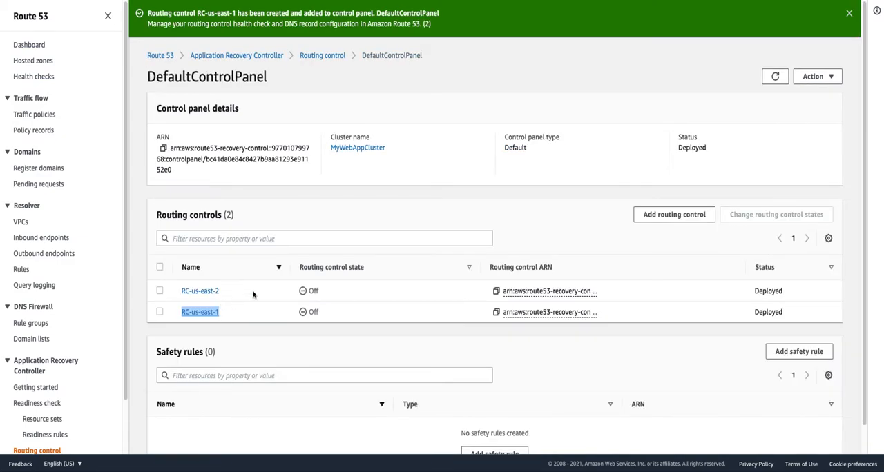
- Open RC-us-east-2 in a separate browser tab and create a named health check for it
right_click(211, 293)
click(221, 274)
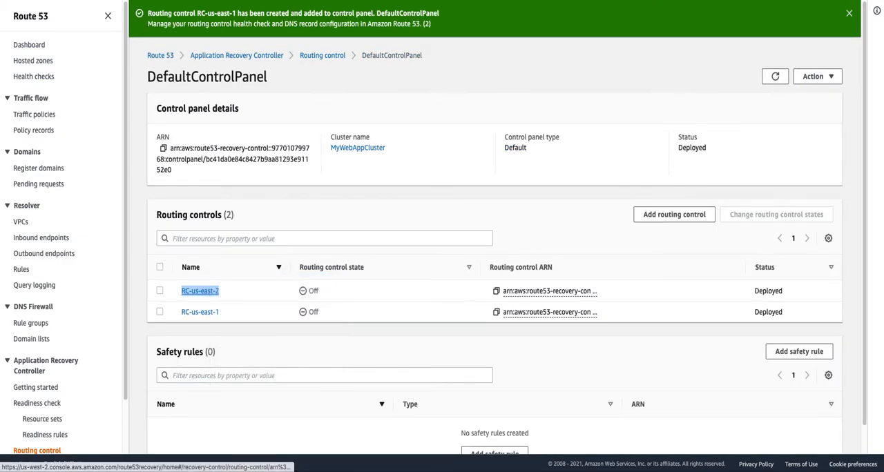
click(386, 0)
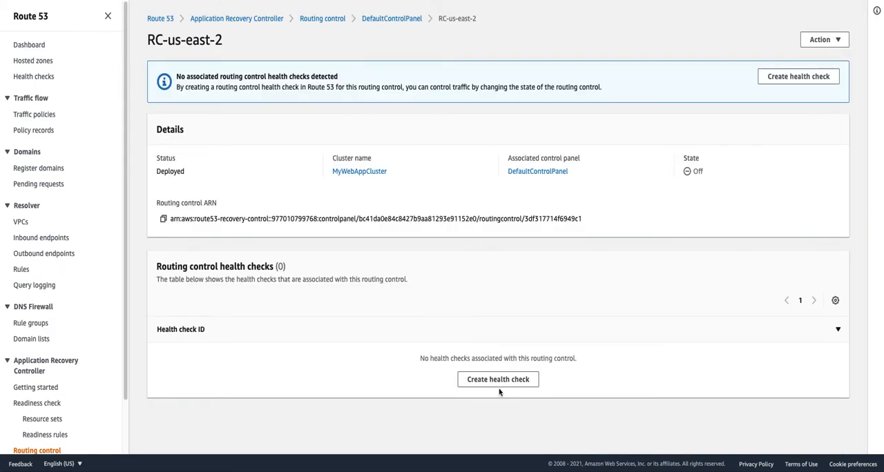
click(500, 379)
click(127, 146)
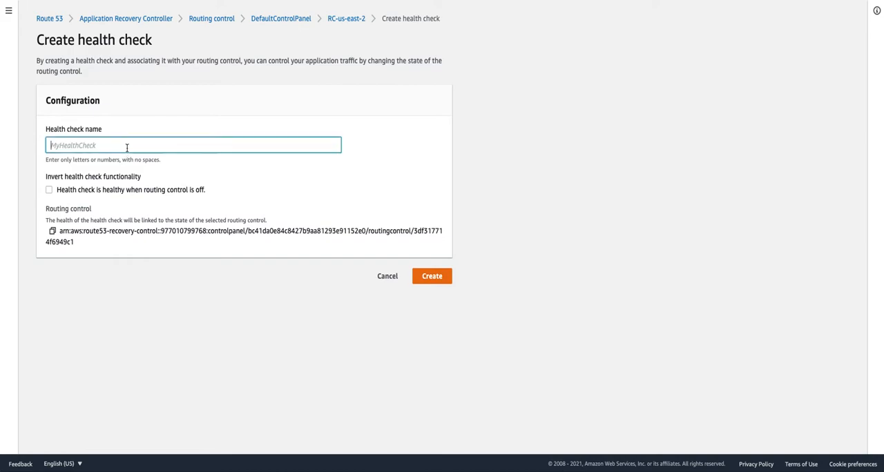
text(us-east-2-HC)
click(441, 281)
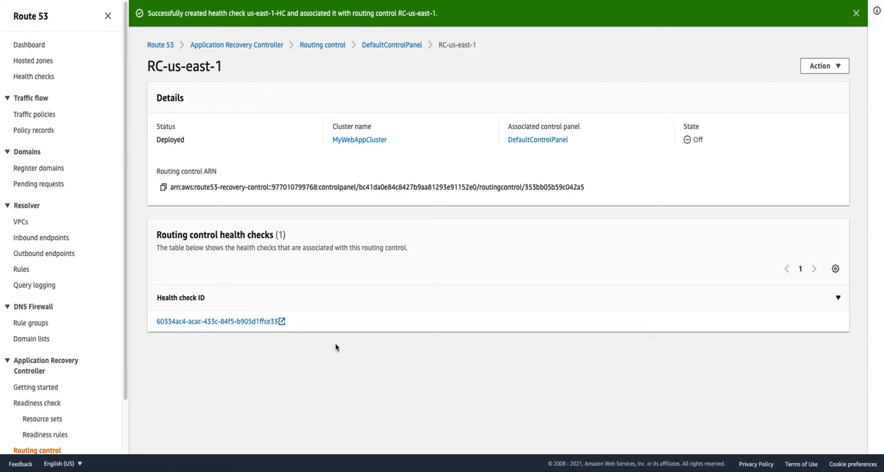
- Open MyWebAppCluster from the cluster list and examine its regional API endpoints and control panels
scroll(83, 415, down, 2)
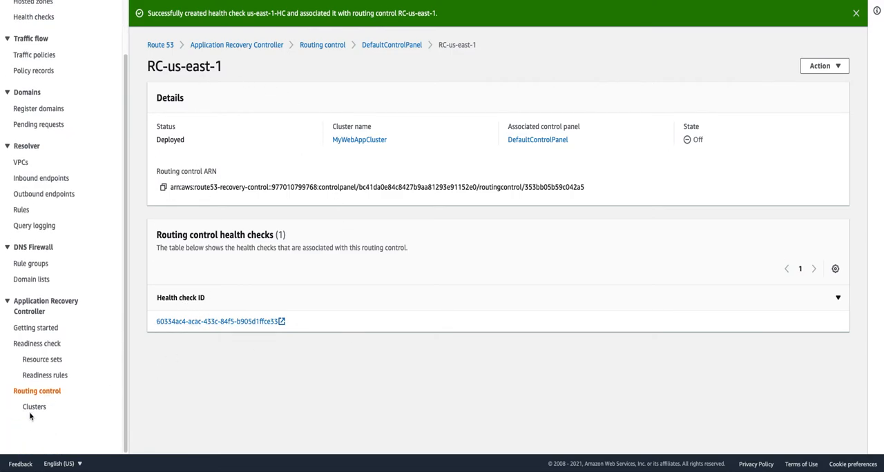
click(36, 409)
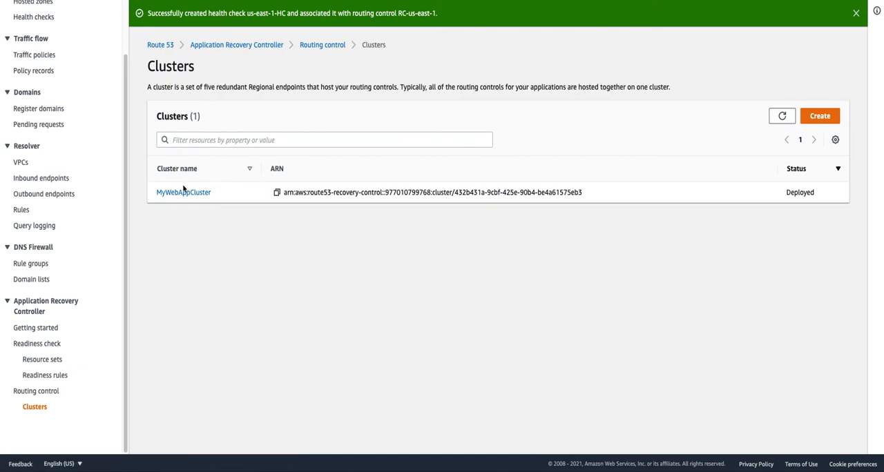
click(185, 192)
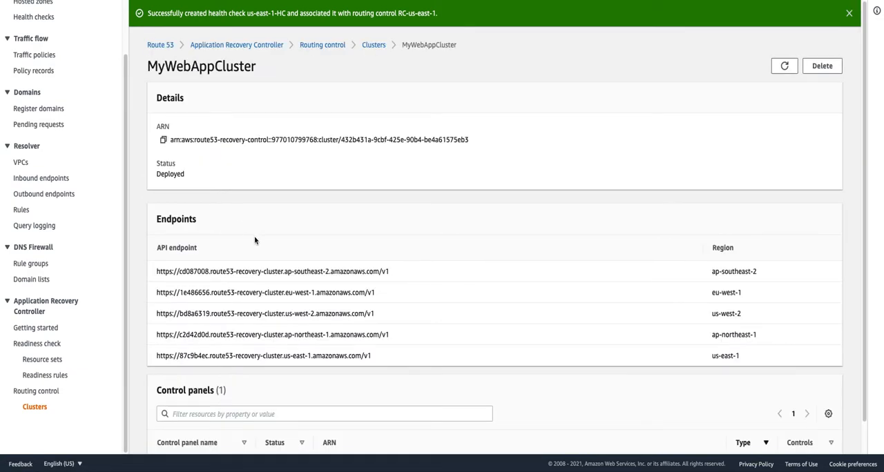
drag(166, 250, 209, 251)
scroll(552, 301, down, 1)
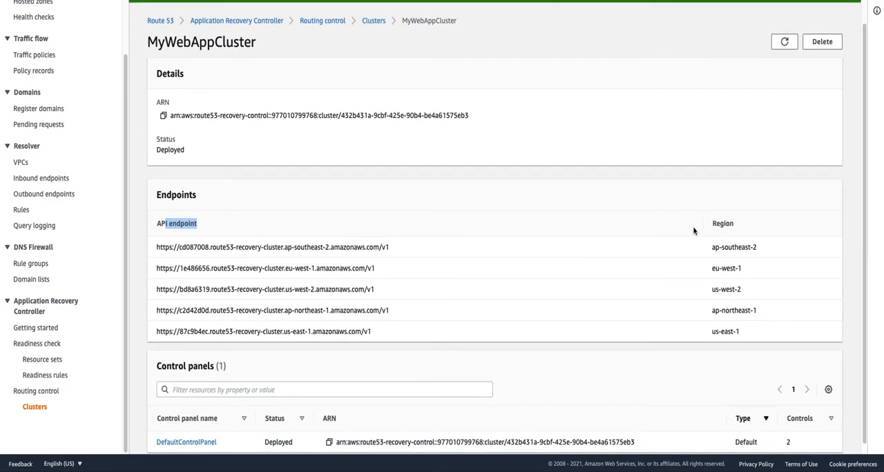
scroll(336, 284, down, 1)
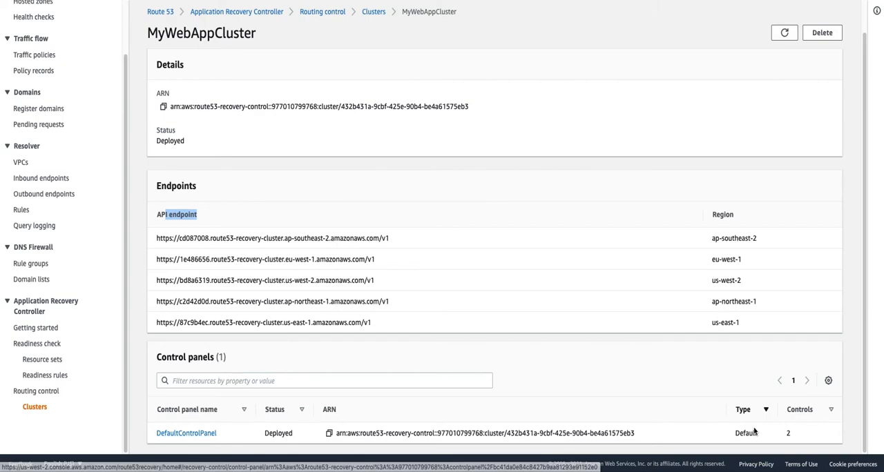
- Open DefaultControlPanel and switch the RC-us-east-1 routing control to On, confirming the traffic routing change
click(167, 434)
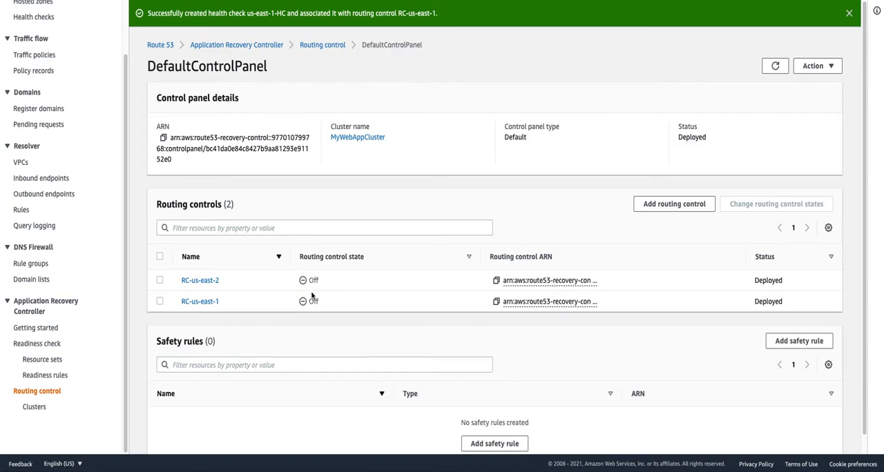
click(160, 302)
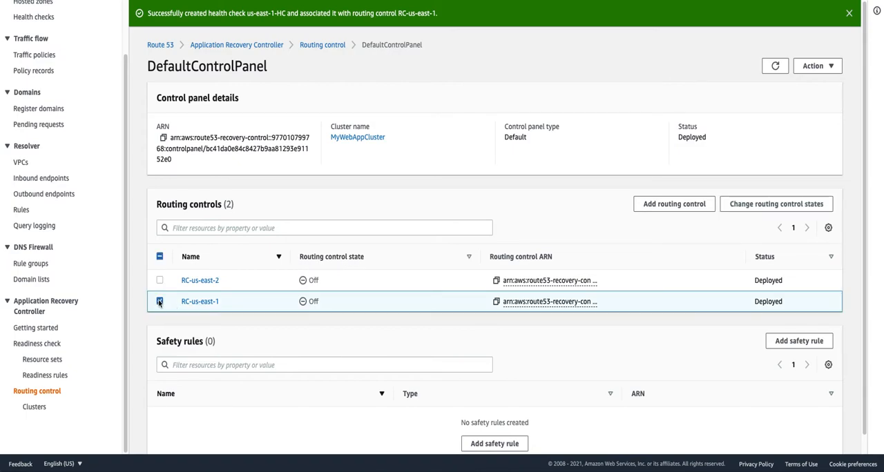
click(748, 205)
click(430, 229)
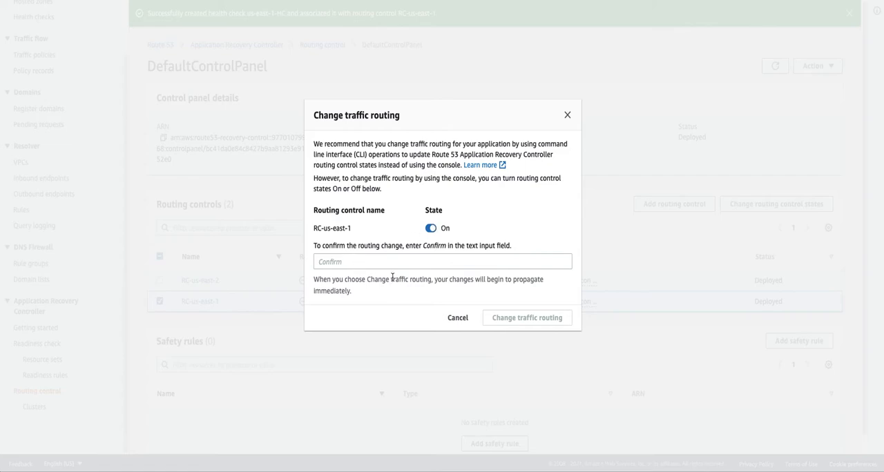
click(355, 264)
text(Confirm)
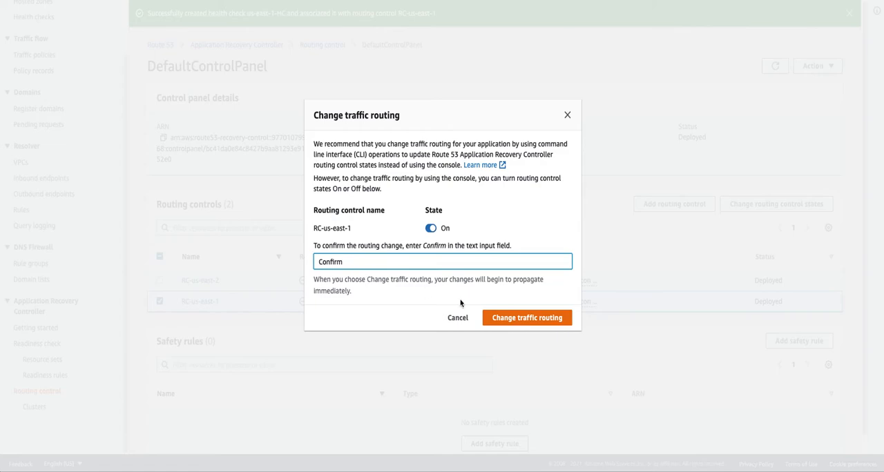
click(547, 321)
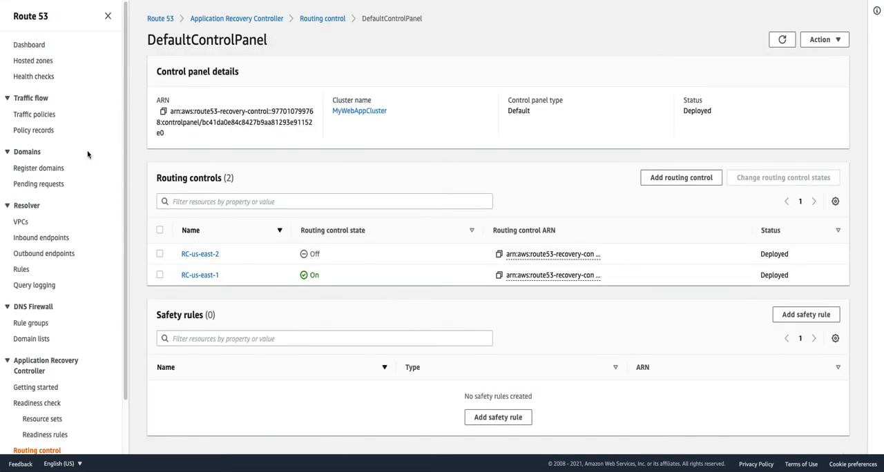
- Start a new A record in the agpronet.biz hosted zone as an alias to the application load balancer in US East (N. Virginia)
click(41, 62)
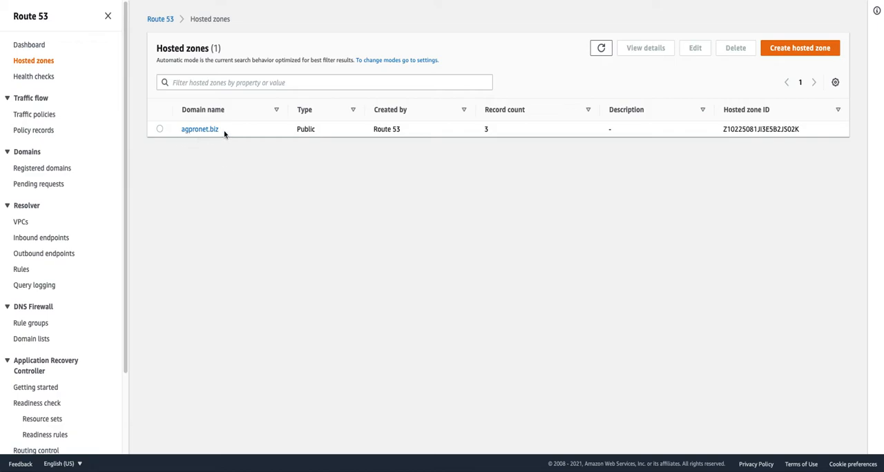
click(199, 129)
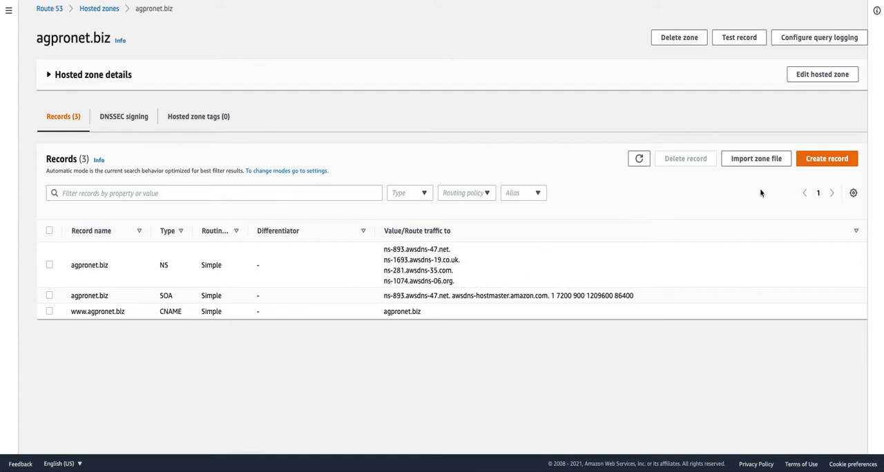
click(819, 160)
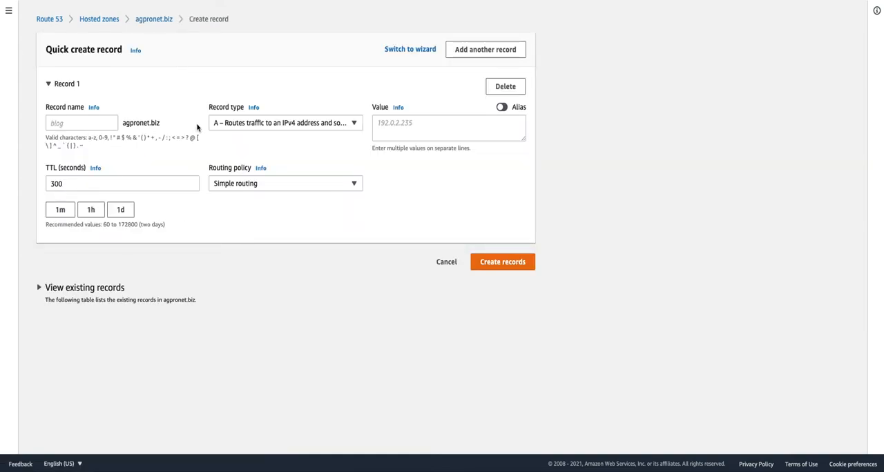
click(502, 107)
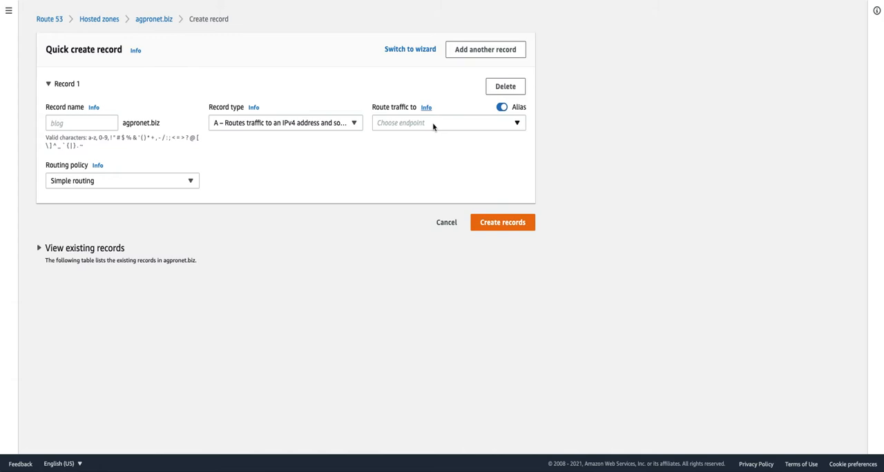
click(434, 126)
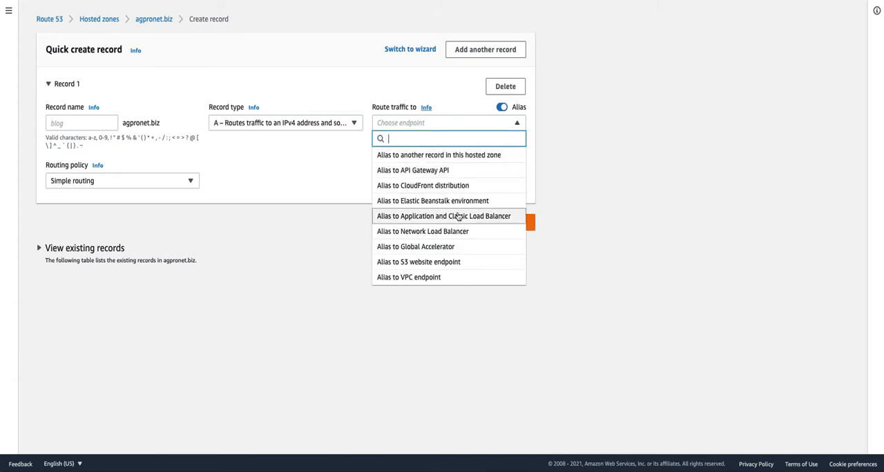
click(463, 220)
click(413, 143)
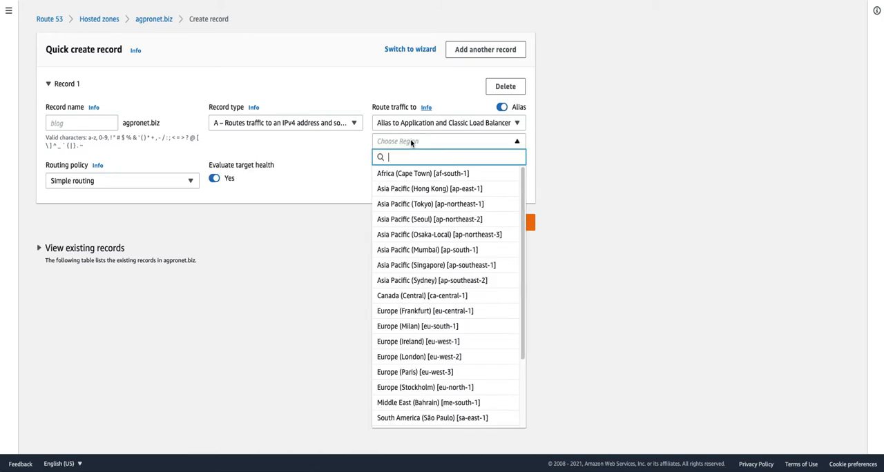
text(us)
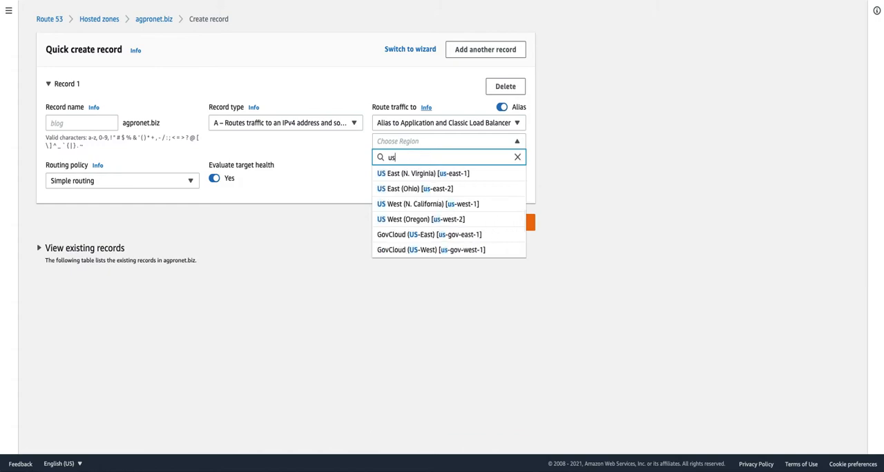
click(422, 174)
click(416, 160)
click(418, 189)
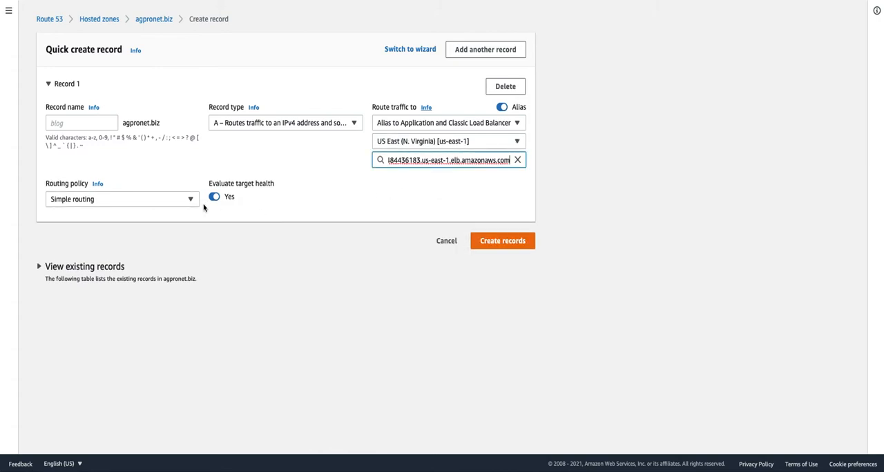
- Create the record with Failover routing, type Primary, health check us-east-1-HC and record ID us-east-1-RID
click(116, 199)
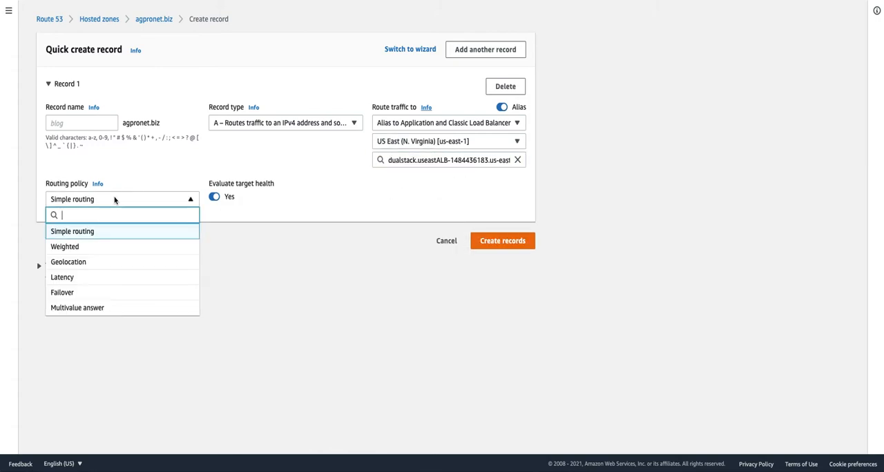
click(113, 291)
click(255, 199)
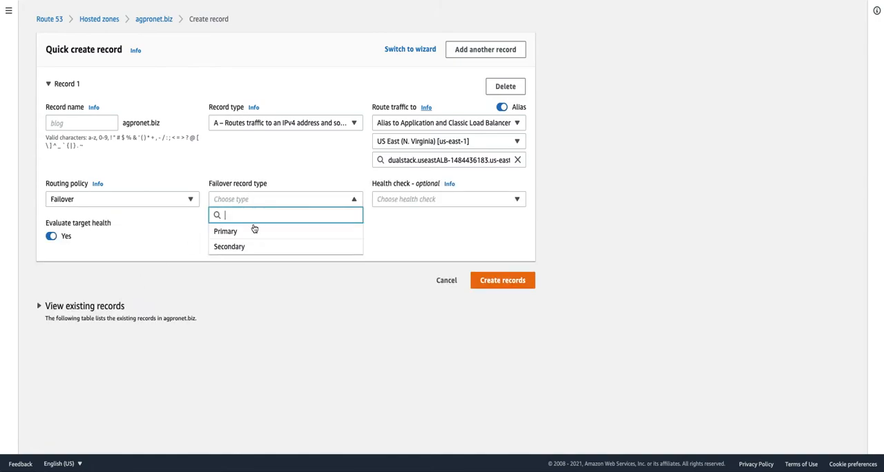
click(256, 233)
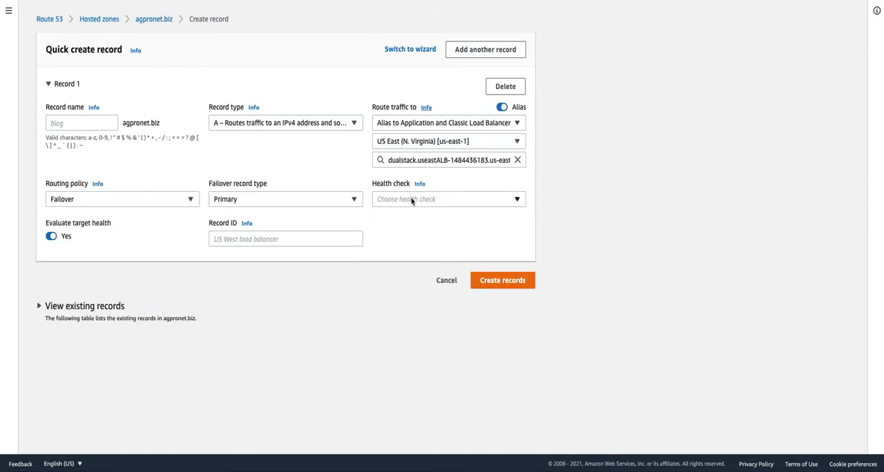
click(413, 199)
click(421, 250)
click(215, 239)
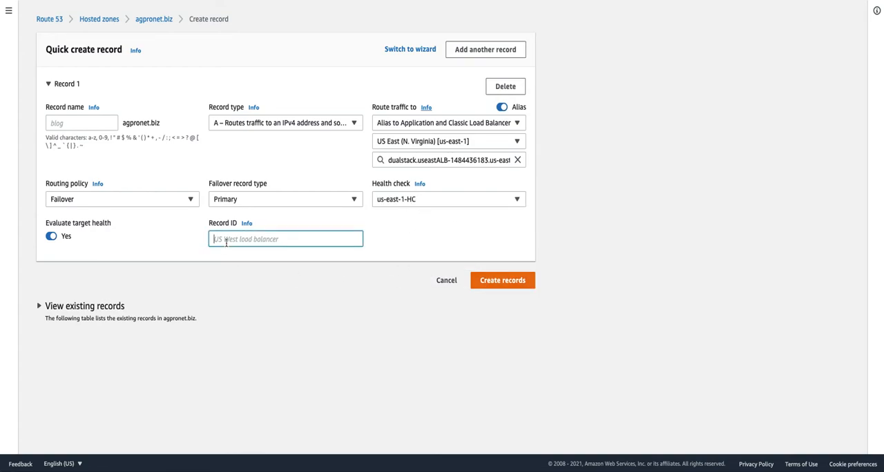
text(us-east-1-RID)
click(487, 282)
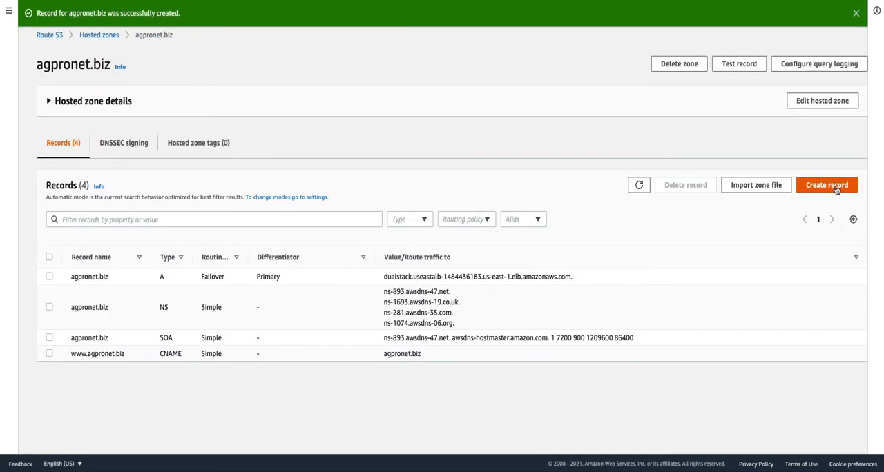
- Start a second A record in agpronet.biz as an alias to the application load balancer in US East (Ohio)
click(826, 185)
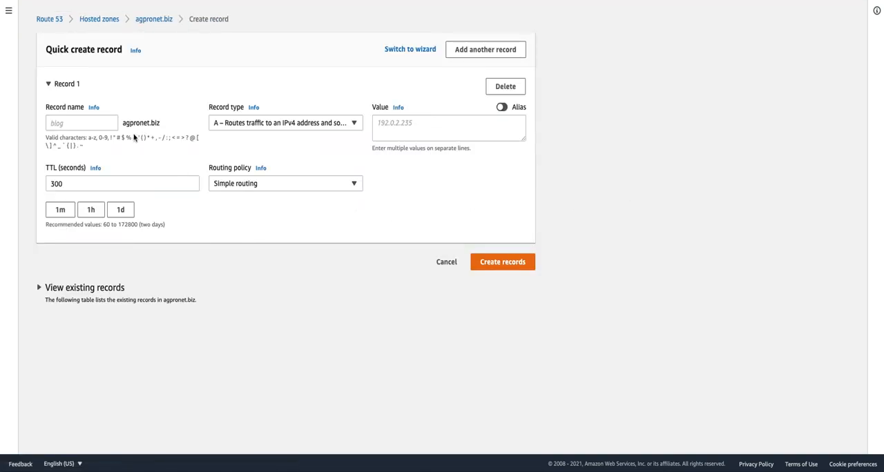
click(501, 107)
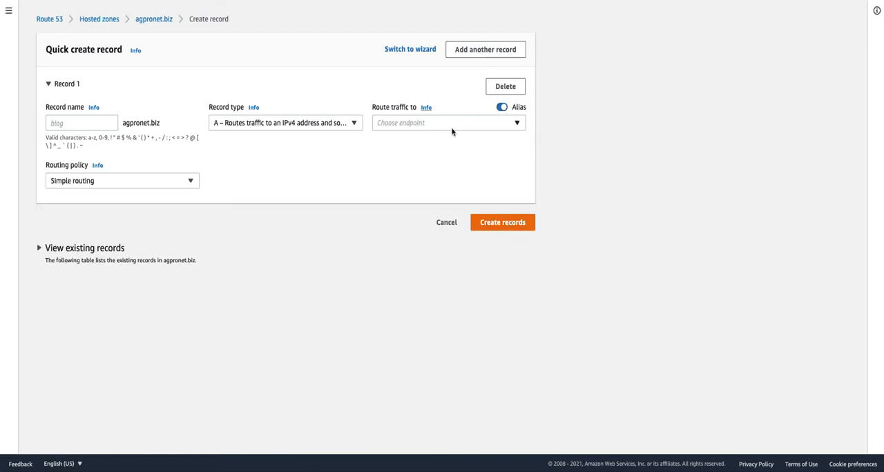
click(450, 124)
click(478, 217)
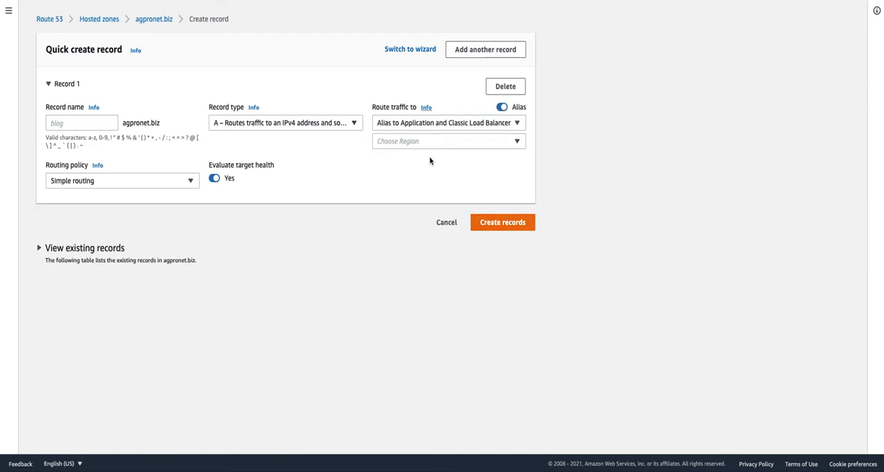
click(422, 145)
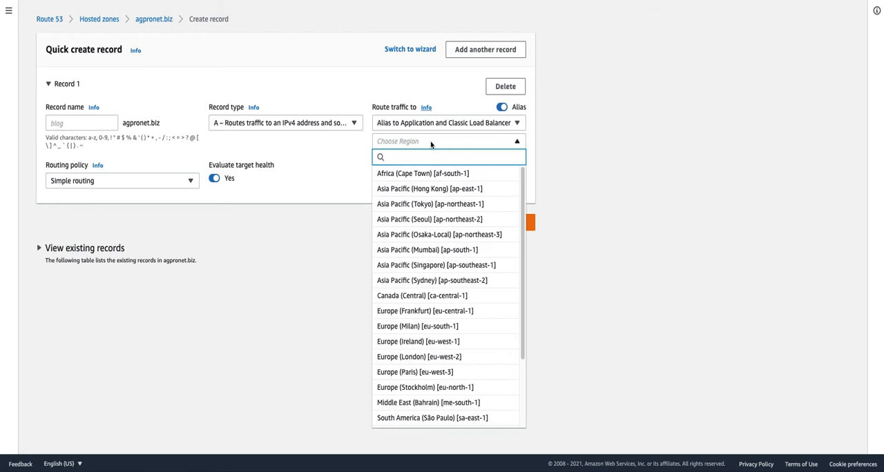
text(us-e)
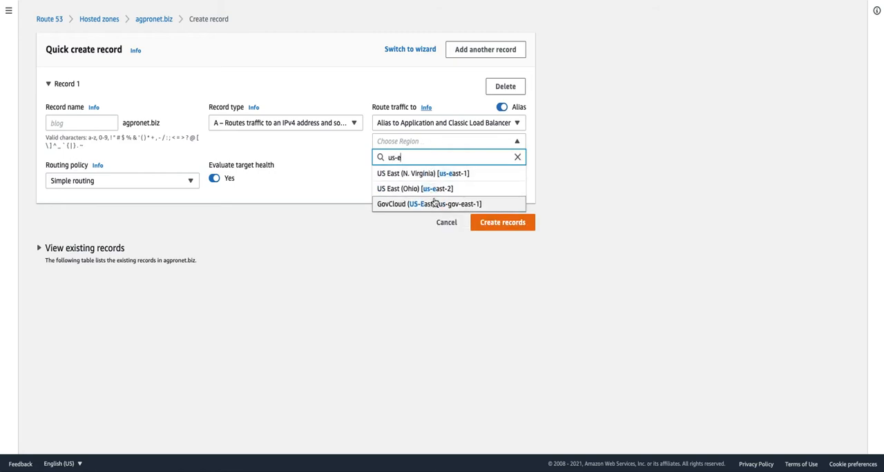
click(436, 189)
click(402, 161)
click(408, 183)
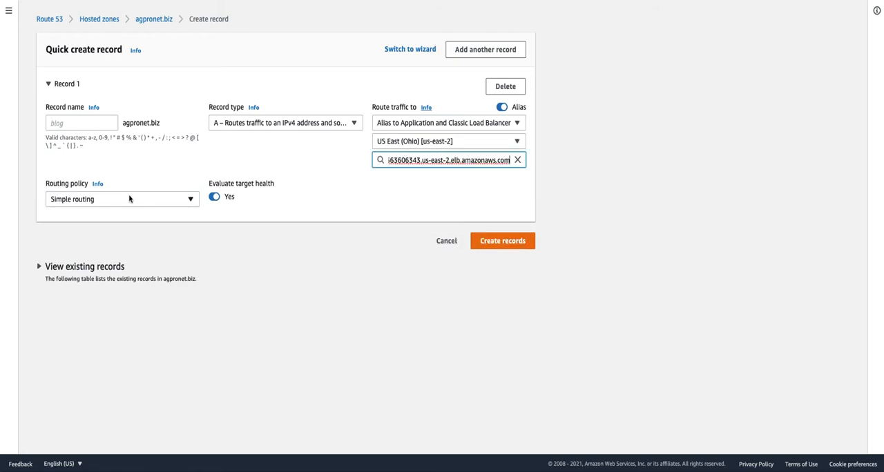
- Create the second record with Failover routing, type Secondary, health check us-east-2-HC and record ID us-east-2-RID
click(129, 199)
click(119, 293)
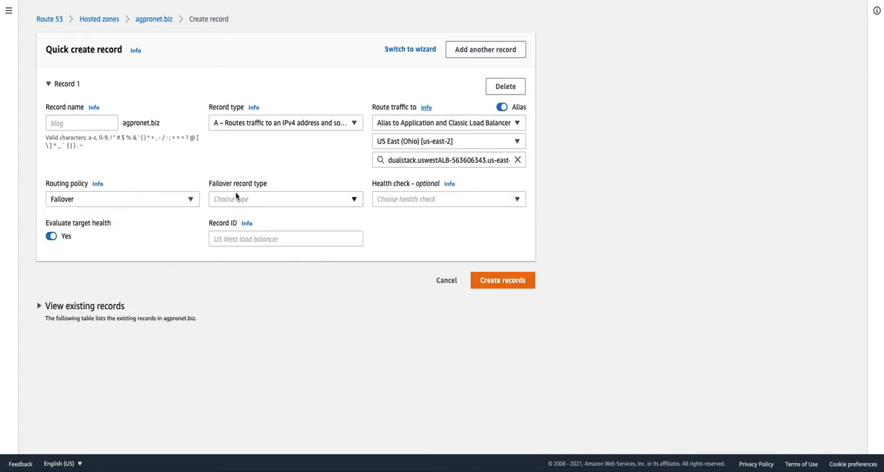
click(239, 202)
click(242, 246)
click(399, 200)
click(415, 261)
click(265, 238)
text(us-east-2-RID)
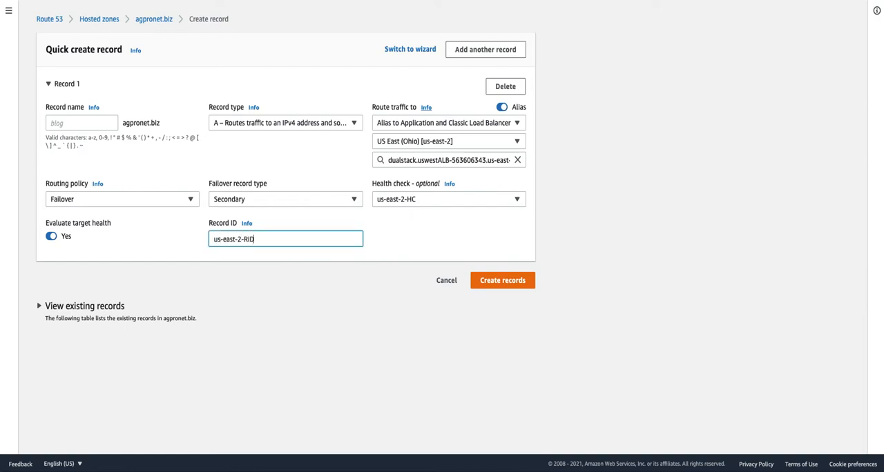
click(487, 282)
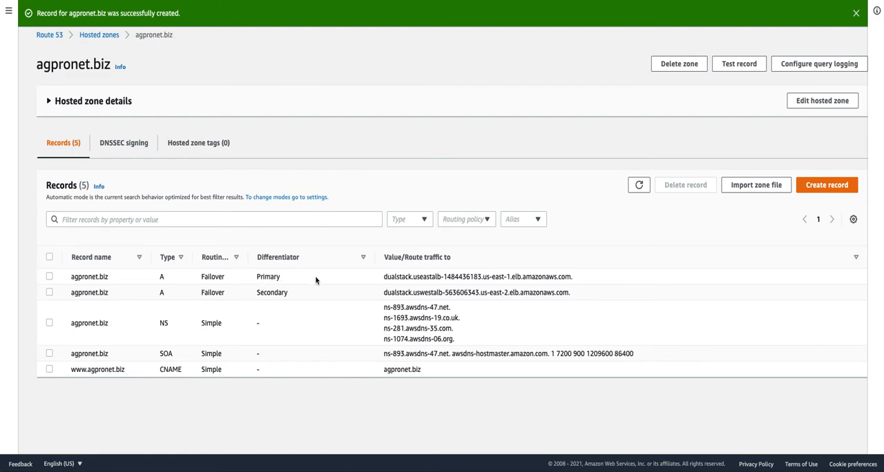
- Review the primary failover record's details, and open DefaultControlPanel in a separate browser tab to check its routing control states
click(49, 277)
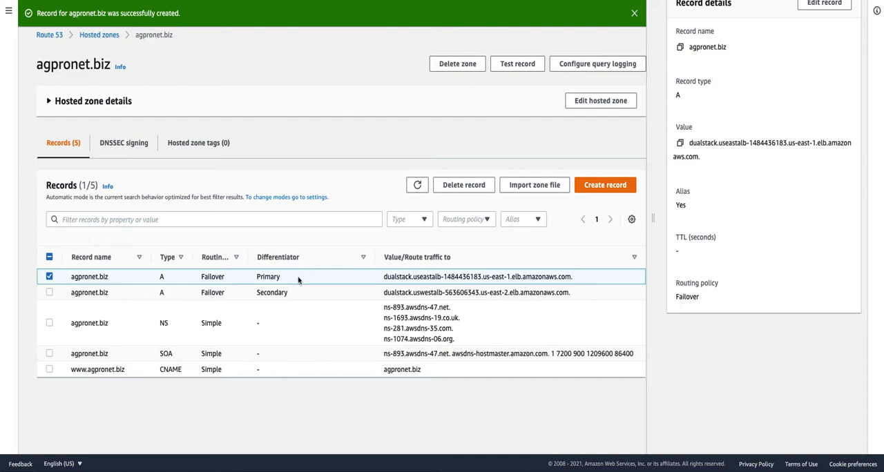
click(9, 12)
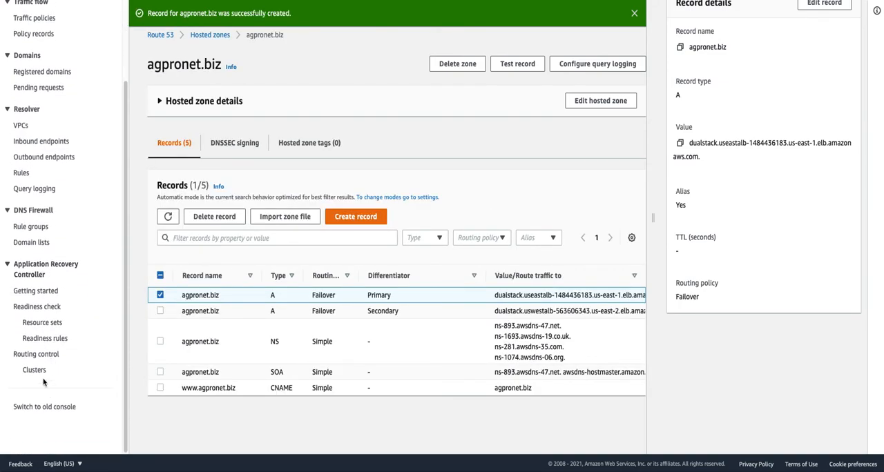
right_click(46, 355)
click(87, 276)
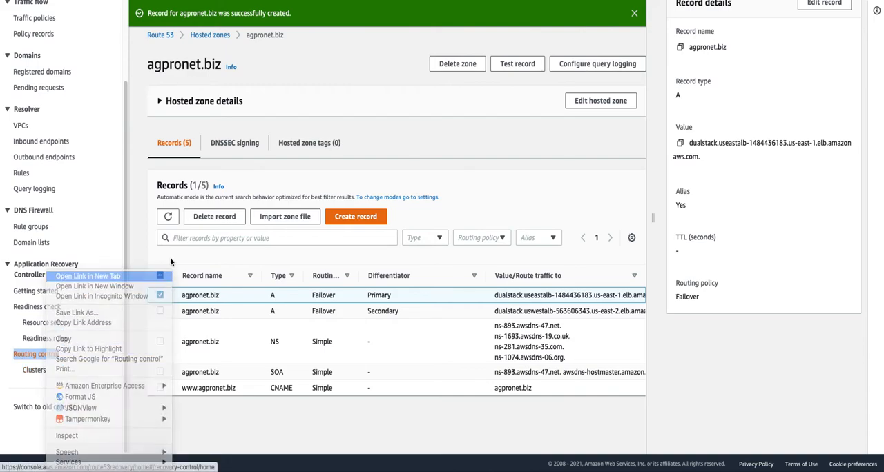
key(ctrl+Tab)
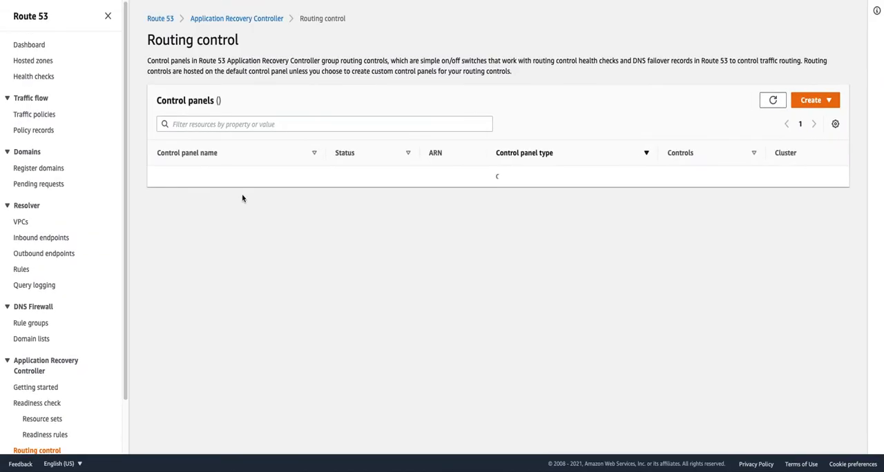
click(205, 181)
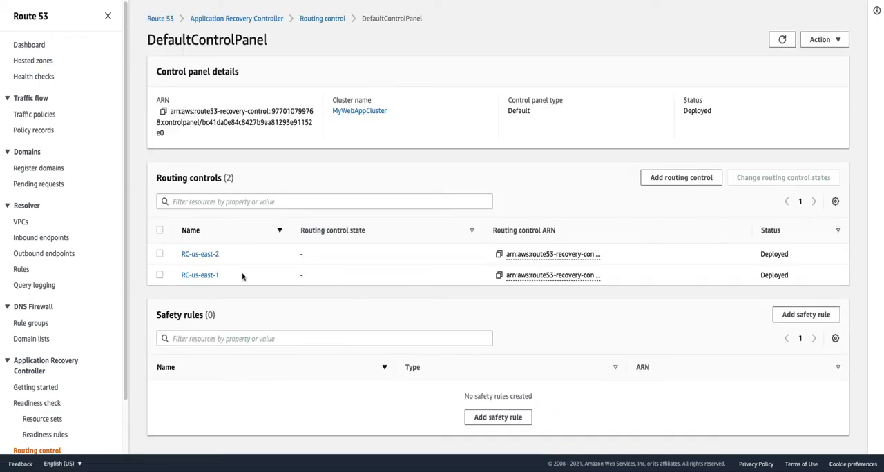
drag(324, 279, 301, 276)
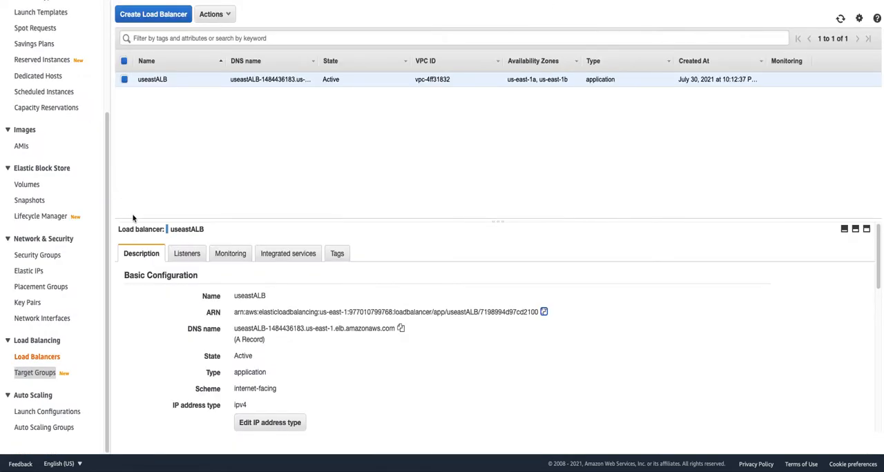
- Copy the useastALB load balancer's DNS name and open it in a new browser tab to check the web page
click(400, 330)
key(ctrl+t)
key(ctrl+v)
key(Return)
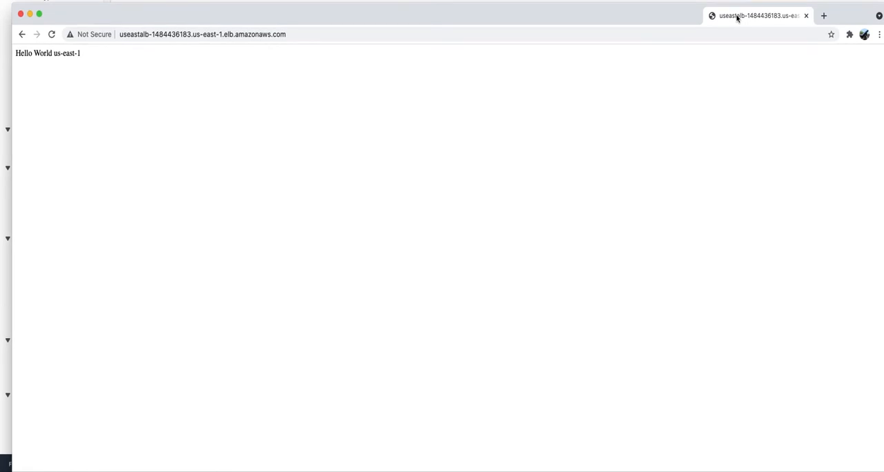
drag(736, 18, 736, 0)
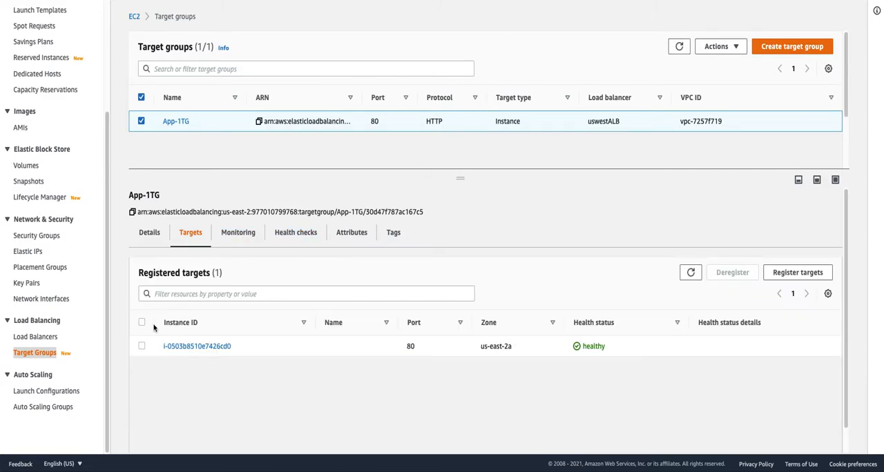
- Copy the uswestALB load balancer's DNS name, and close the separate browser window after checking the agpronet.biz page
click(43, 338)
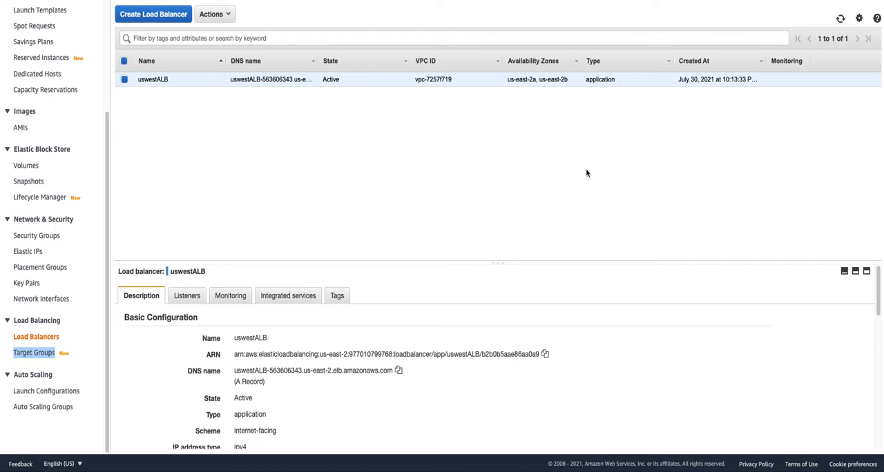
click(398, 372)
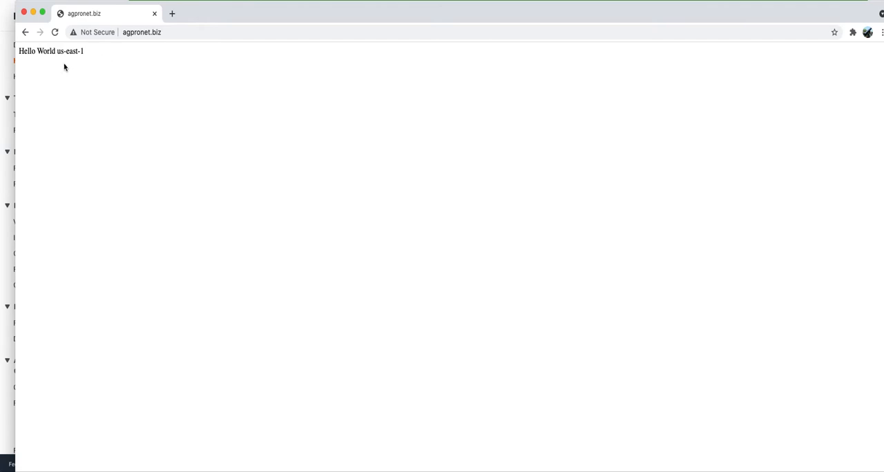
click(23, 12)
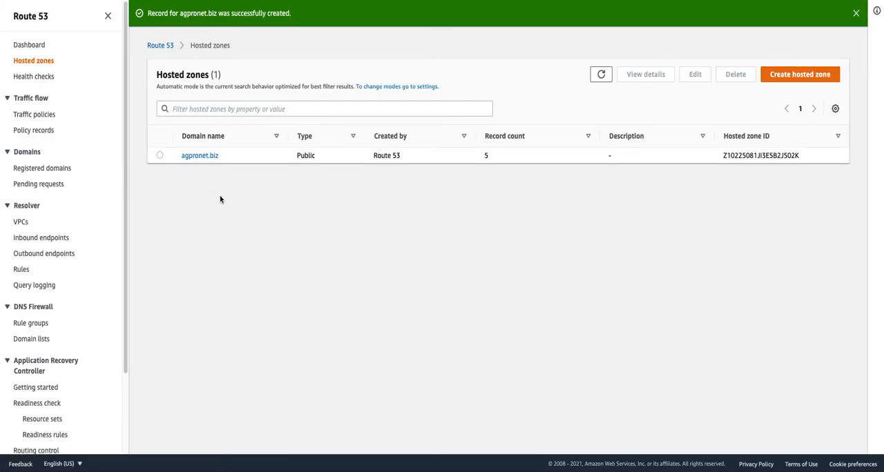
- Open DefaultControlPanel in Application Recovery Controller and check the states of its routing controls
scroll(79, 338, down, 3)
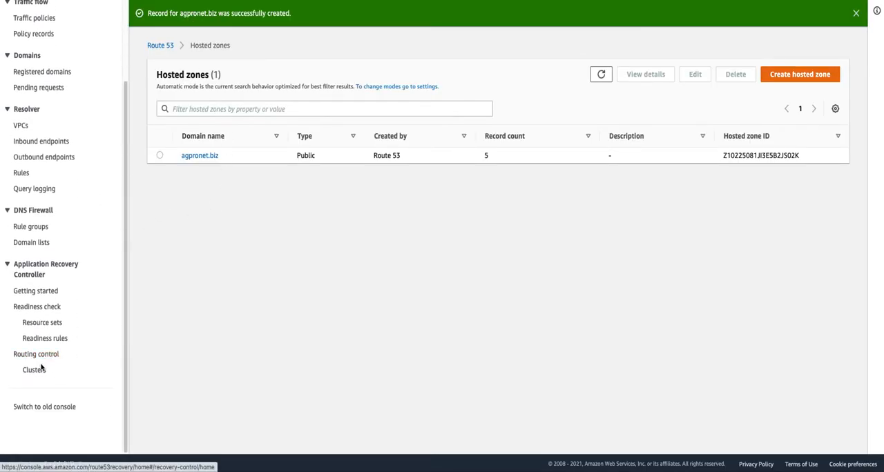
click(47, 354)
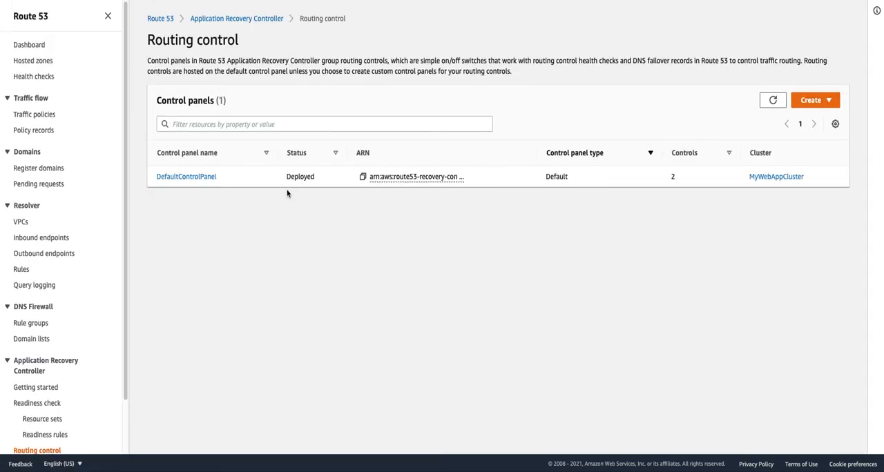
click(204, 181)
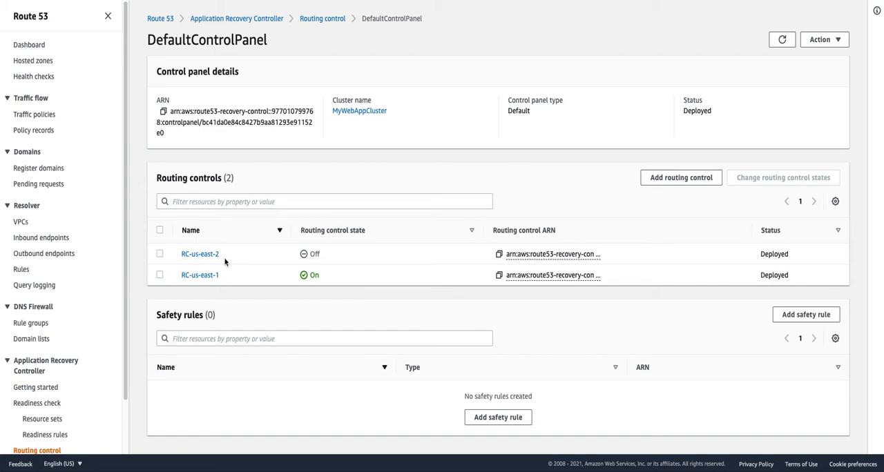
click(160, 276)
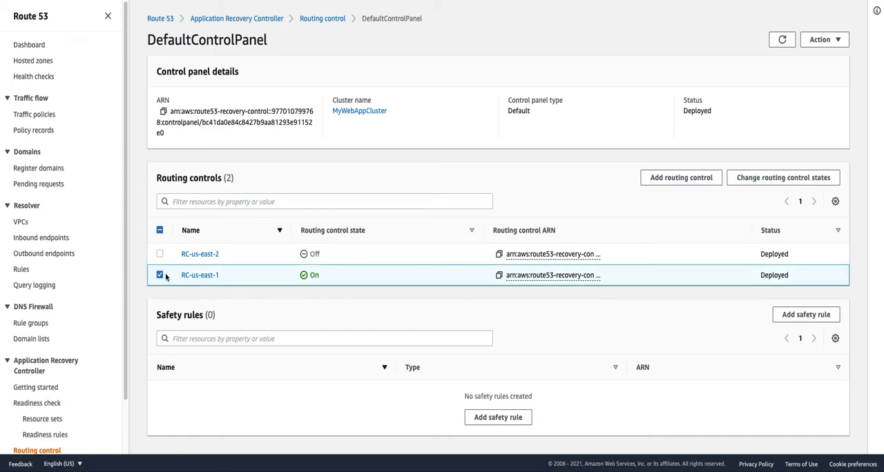
click(789, 179)
click(431, 228)
click(387, 263)
text(Confirm)
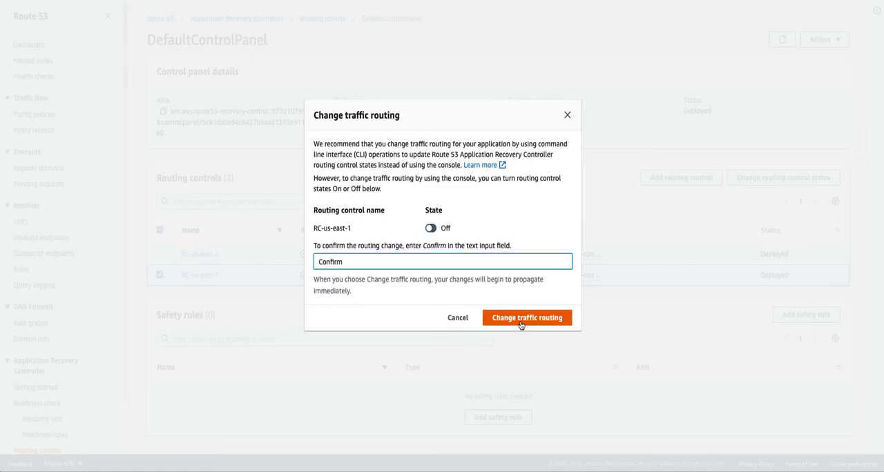
click(460, 319)
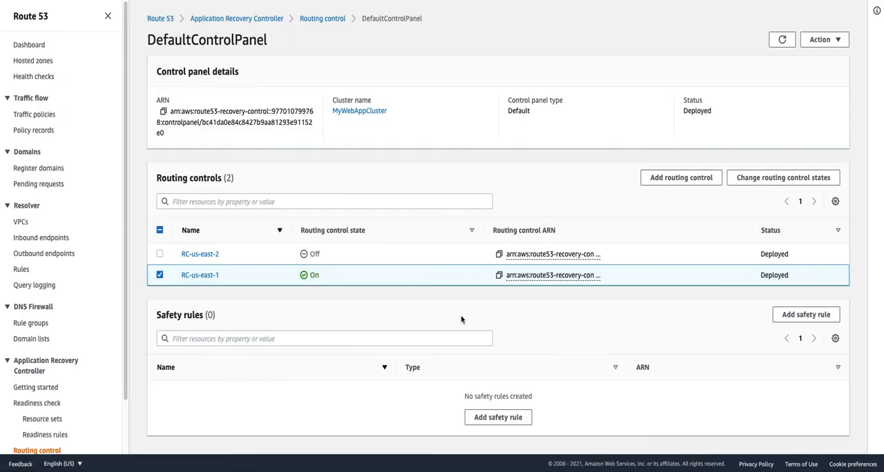
- Check the statuses of the us-east-1-HC and us-east-2-HC health checks and view the details of us-east-2-HC
click(39, 78)
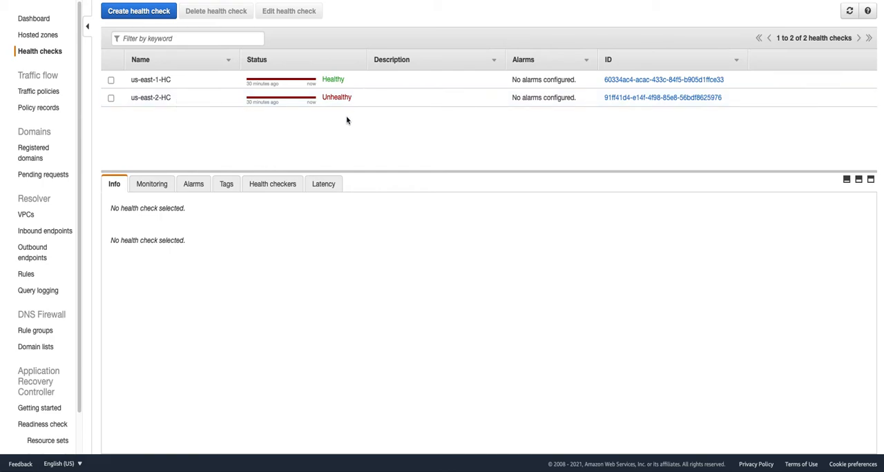
drag(141, 79, 165, 99)
click(160, 77)
click(166, 98)
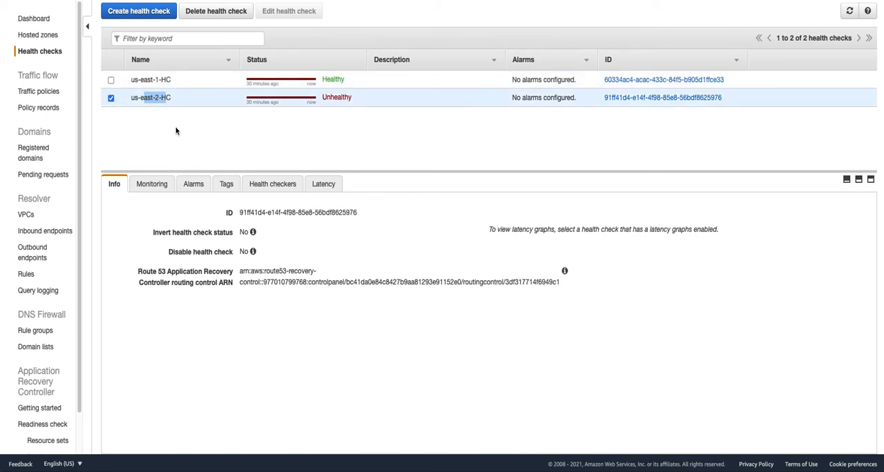
- Turn the RC-us-east-2 routing control in DefaultControlPanel On, entering "Confirm" to approve the traffic routing change
scroll(39, 380, down, 1)
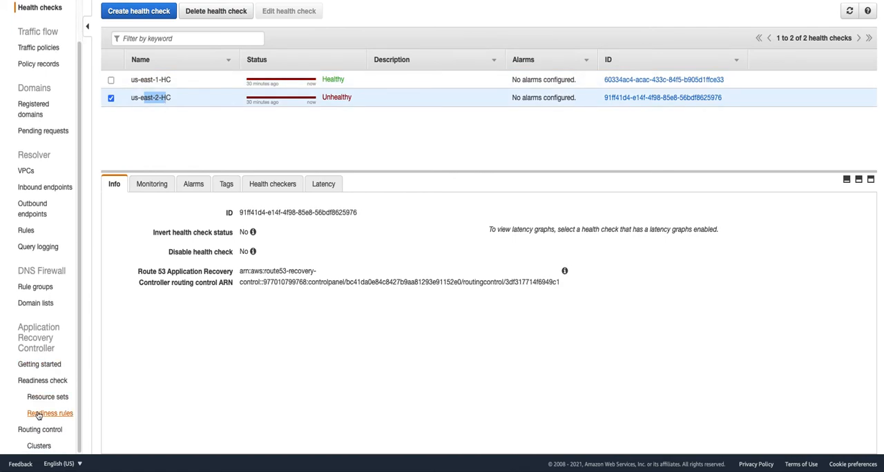
click(40, 430)
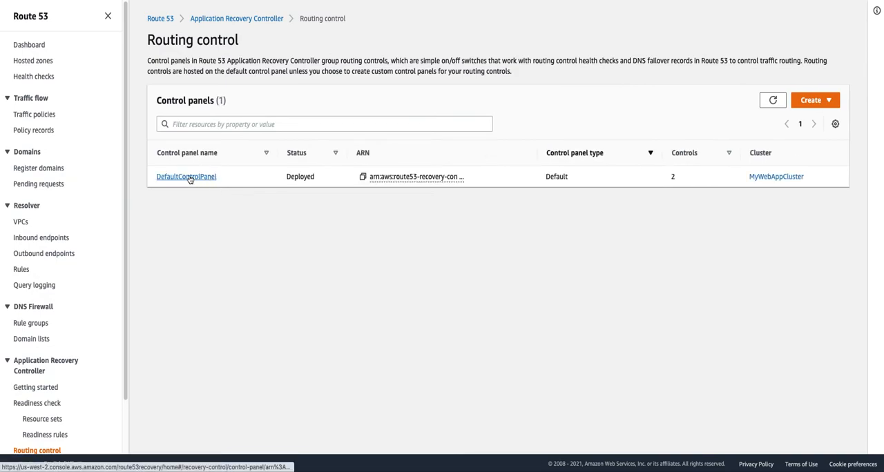
click(210, 178)
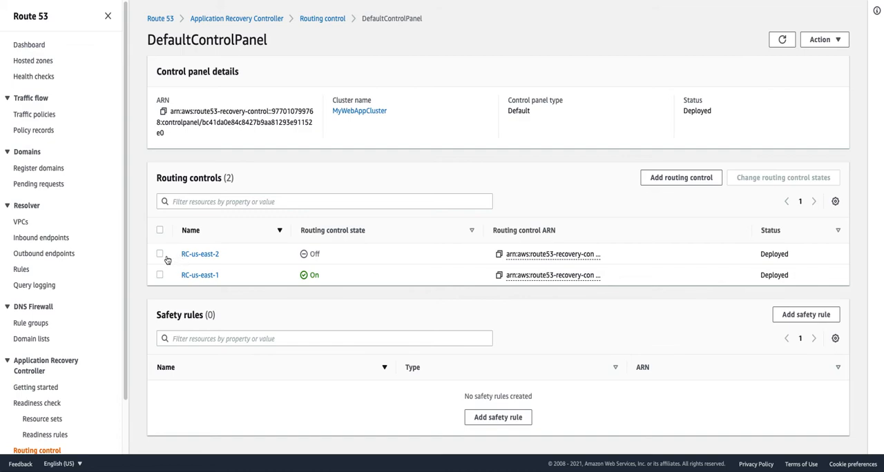
click(161, 255)
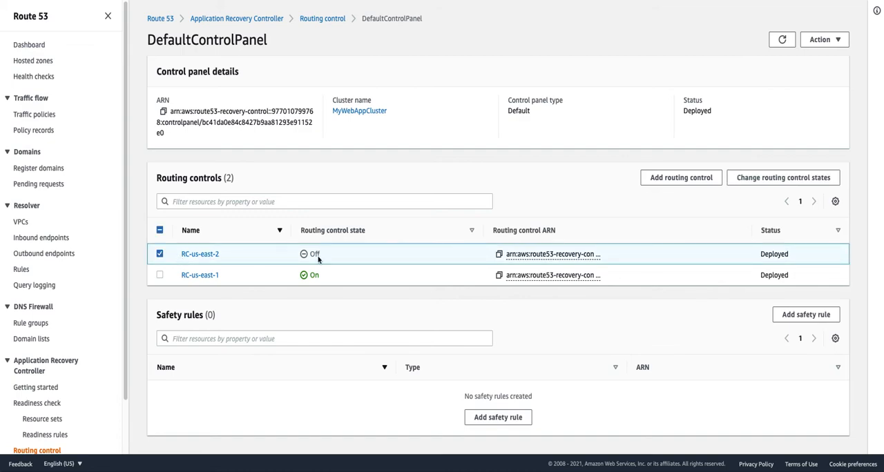
click(752, 181)
click(431, 229)
click(411, 259)
text(Confir)
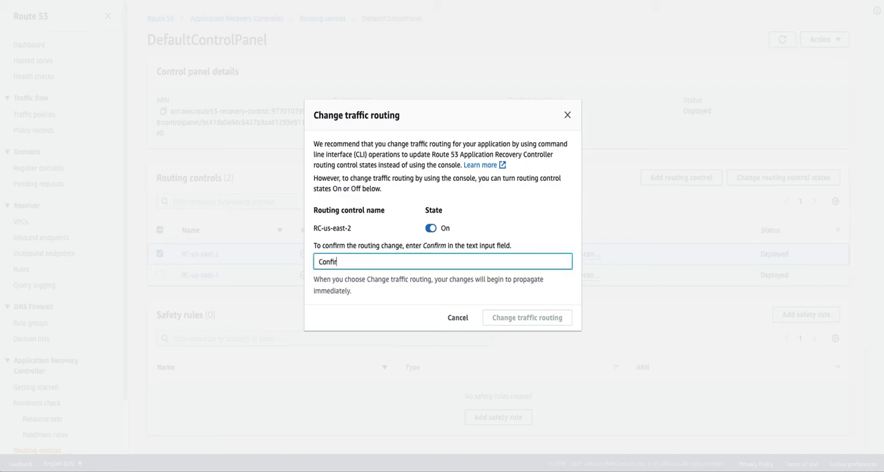
text(m)
click(526, 320)
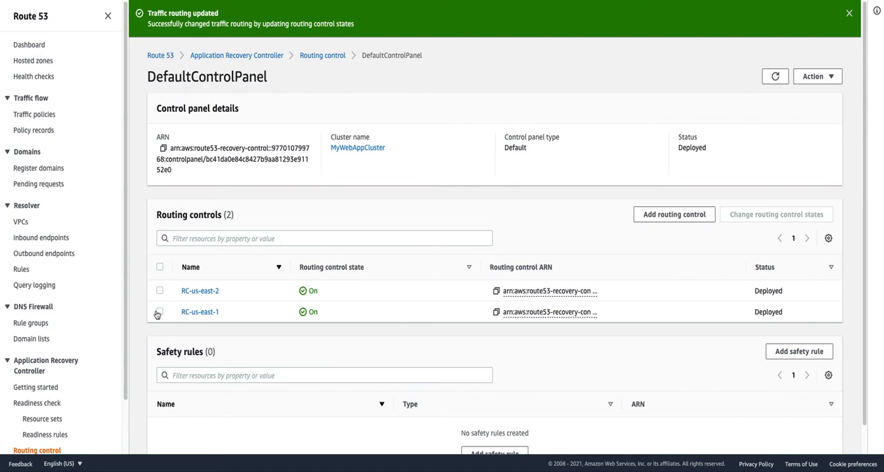
- Turn the RC-us-east-1 routing control Off, entering "Confirm" to approve the change, and refresh the control panel
click(159, 313)
click(775, 214)
click(397, 265)
text(Conf)
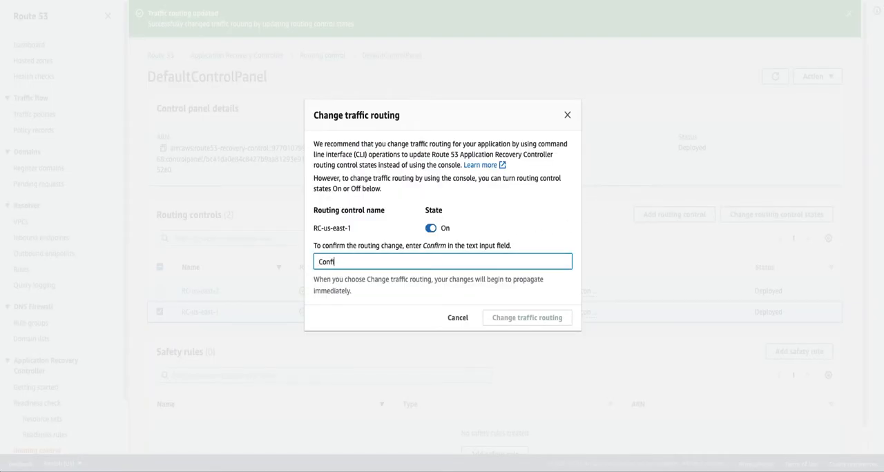
text(irm)
click(429, 229)
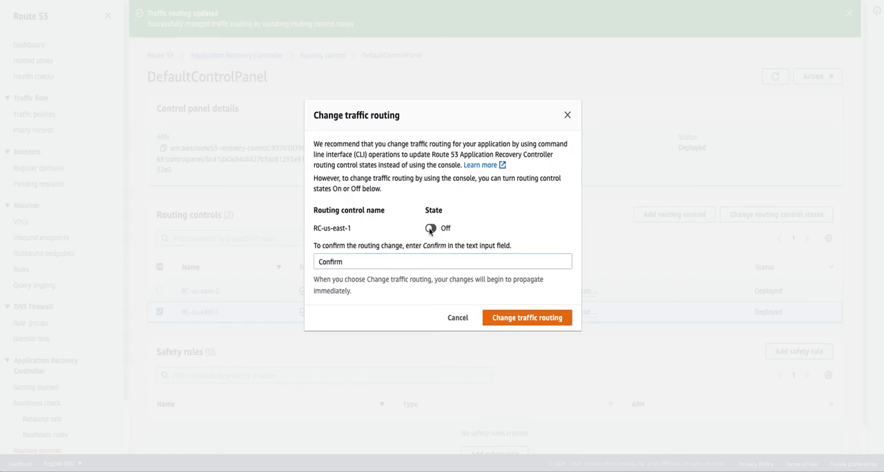
click(507, 319)
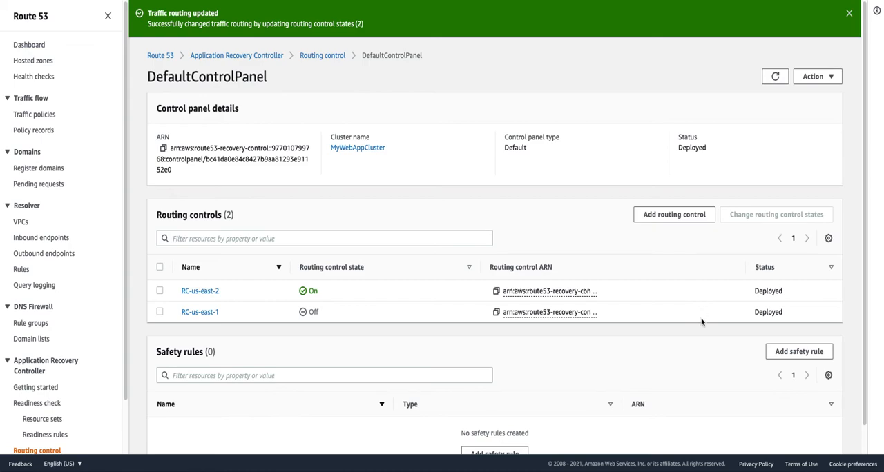
click(775, 76)
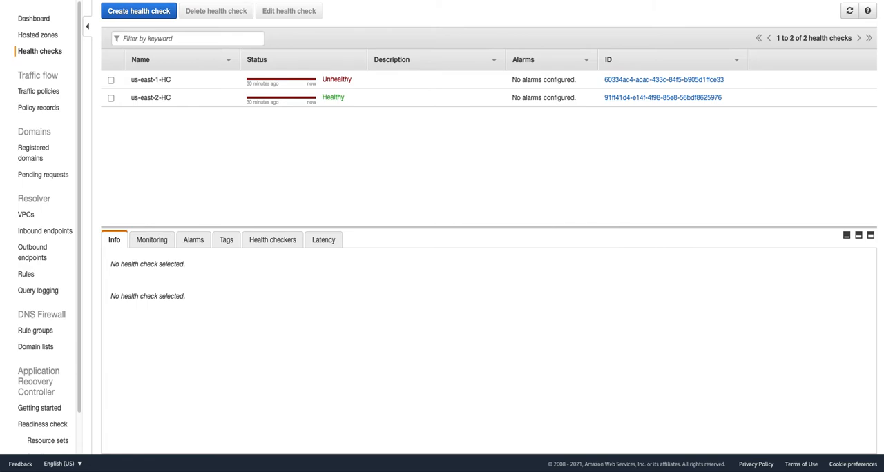
- Load agpronet.biz in a Safari window to check which page is served, and close the window
drag(883, 20, 222, 3)
text(agpronet.biz)
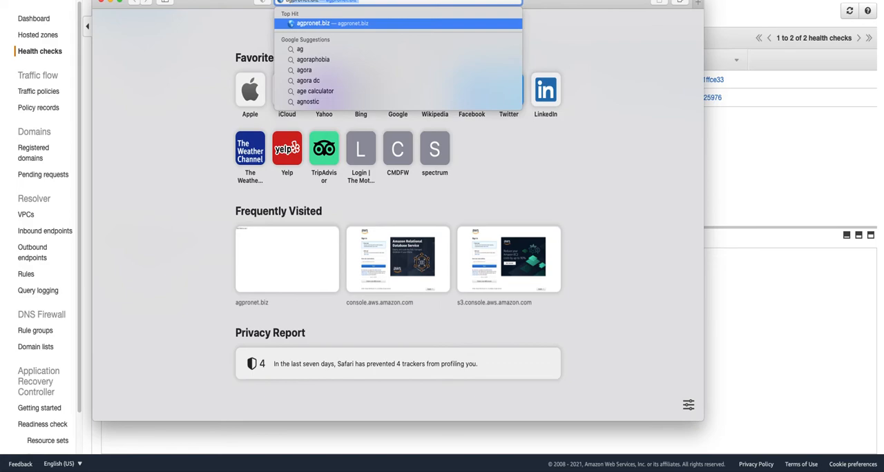
key(Return)
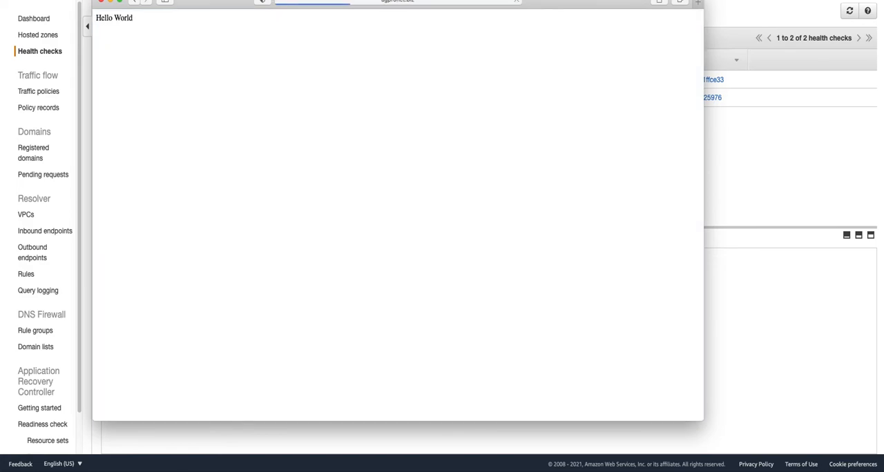
drag(572, 7, 574, 28)
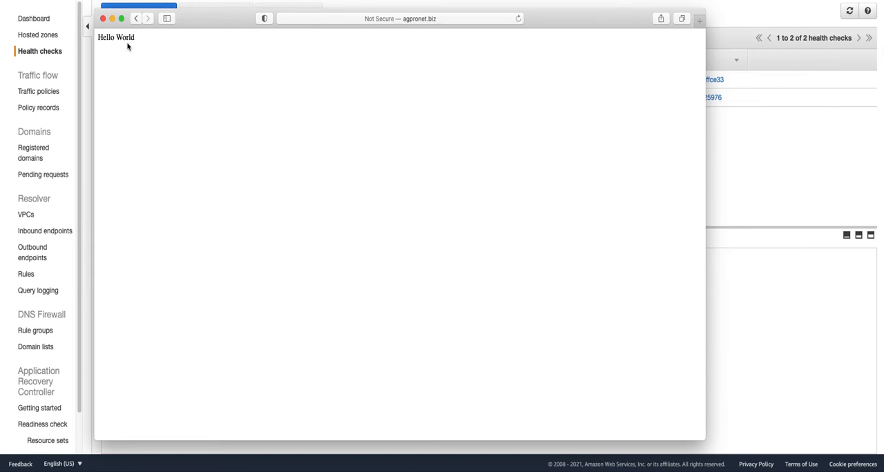
click(103, 18)
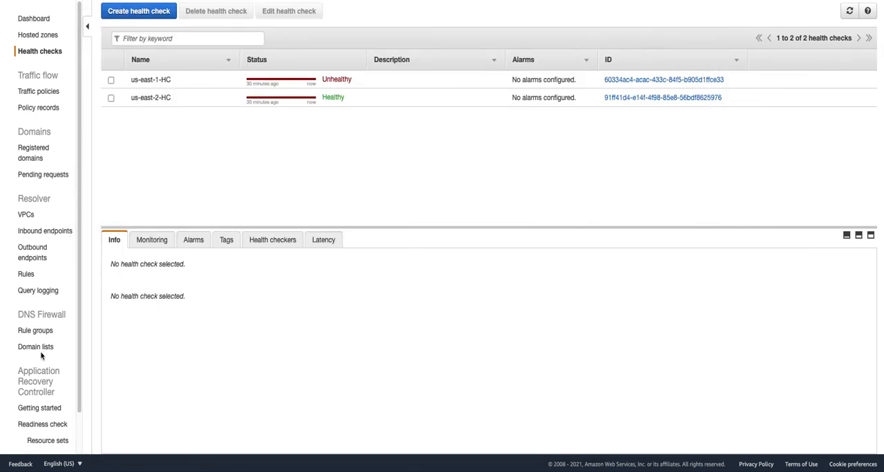
- Return to Routing control in Application Recovery Controller and open DefaultControlPanel
scroll(40, 355, down, 2)
click(47, 432)
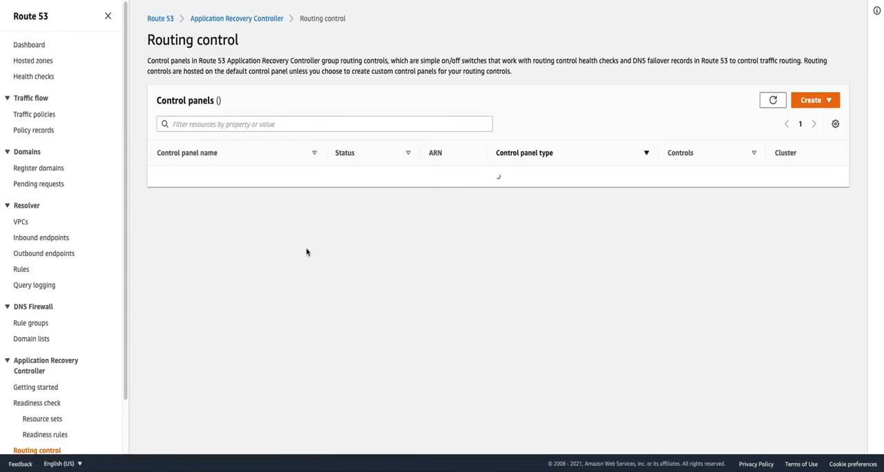
click(209, 183)
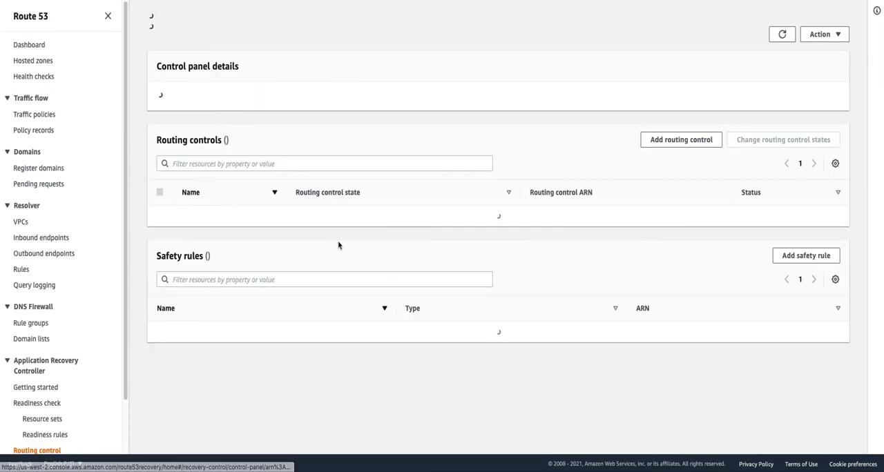